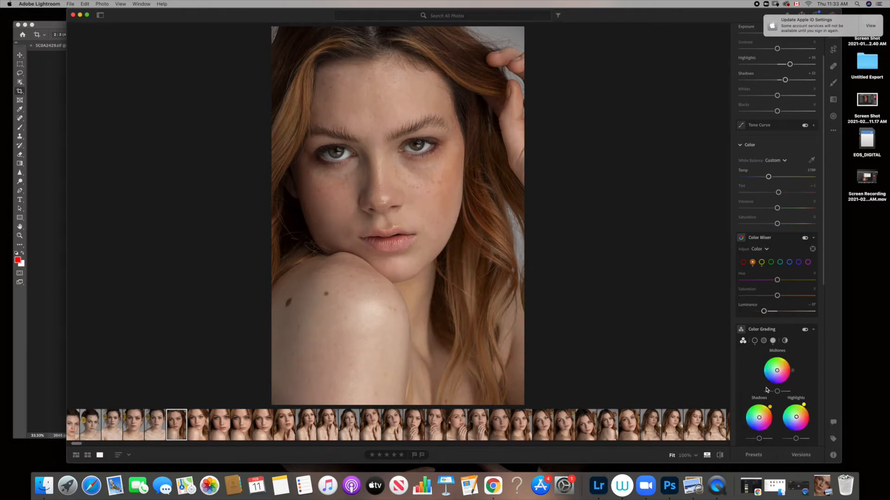
Minimise Lightroom to switch to the portrait open in Photoshop, and duplicate its Background layer.
scroll(773, 391, down, 2)
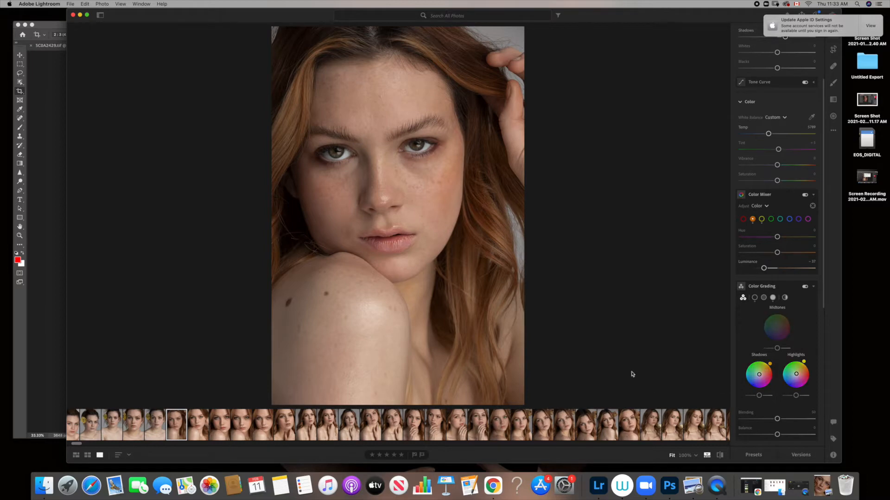
click(81, 18)
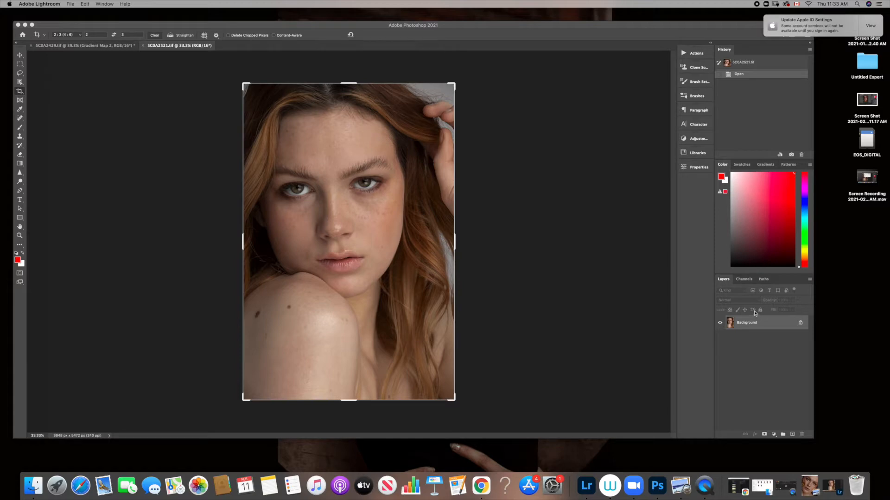
drag(773, 324, 792, 434)
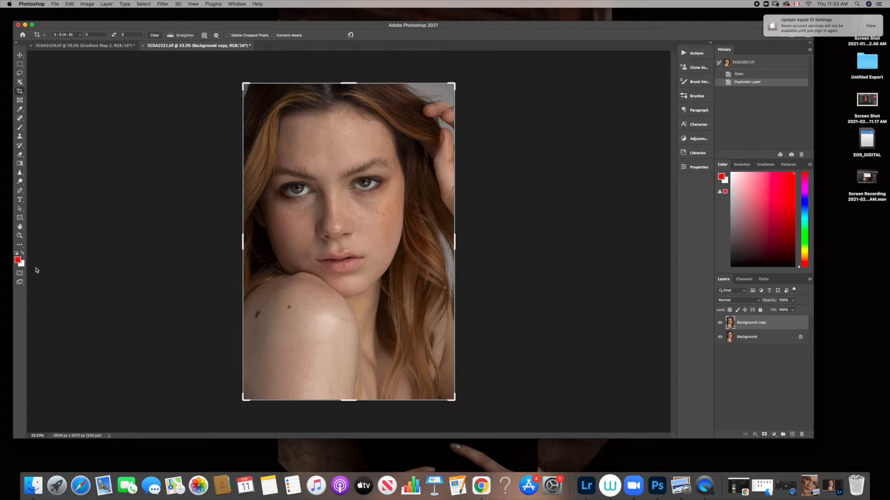
Remove the specks below the inner lower lashes of the image-left eye with the Spot Healing Brush on the Background copy layer.
click(19, 236)
drag(336, 212, 400, 235)
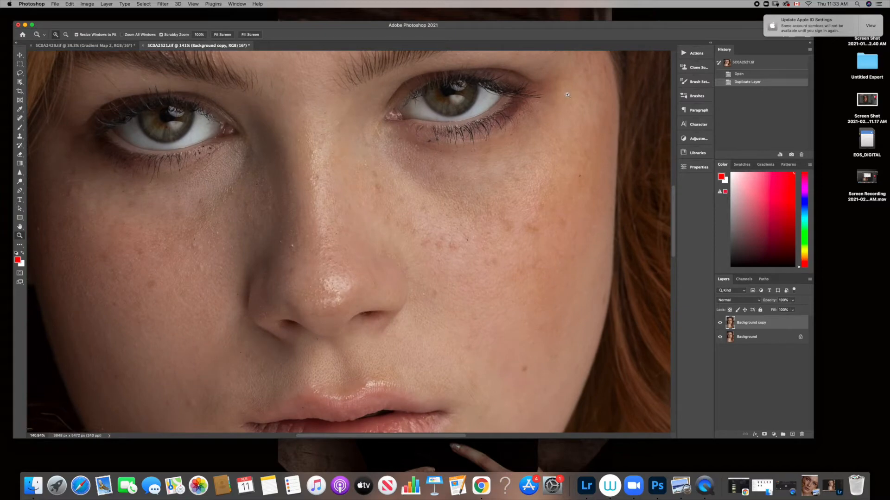
click(20, 118)
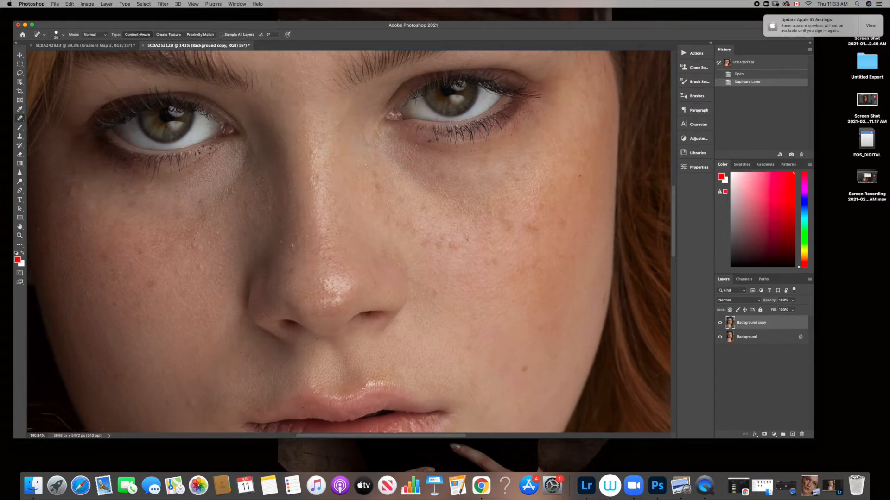
click(198, 153)
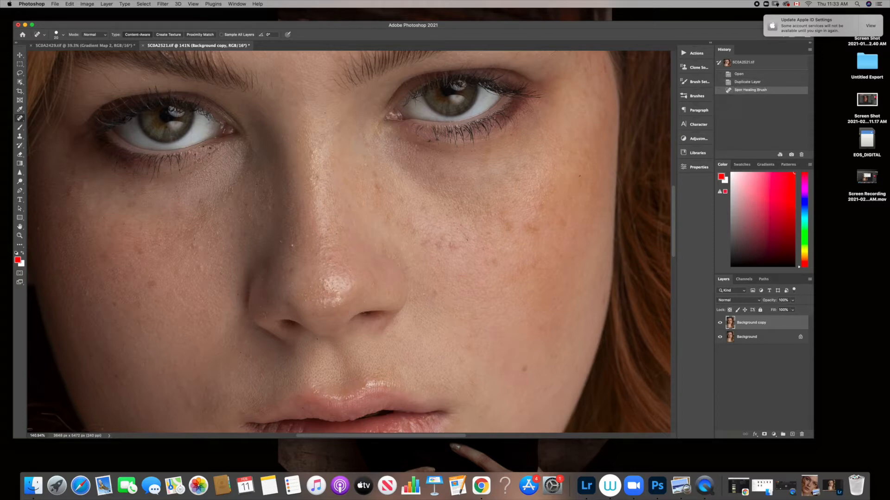
click(200, 159)
click(211, 147)
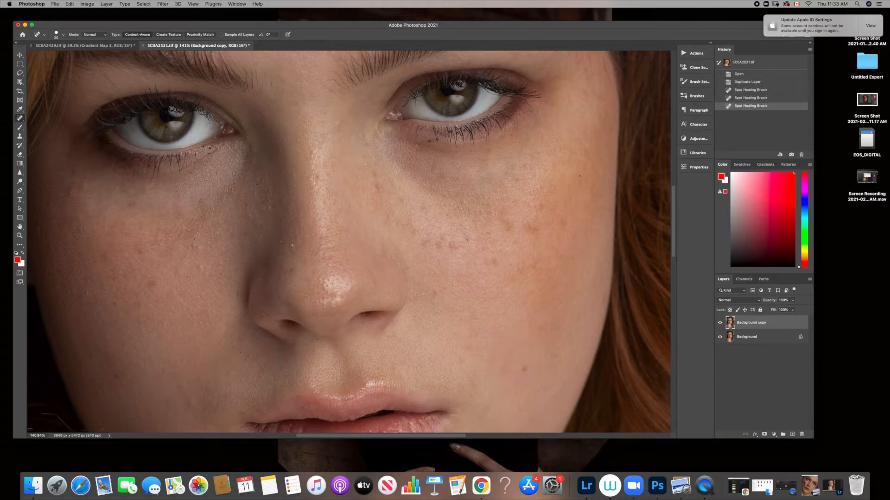
click(209, 147)
click(211, 149)
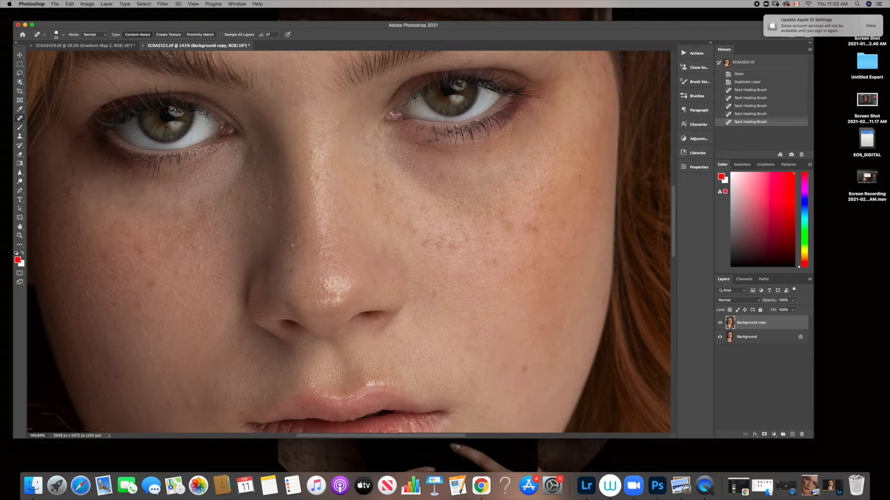
Heal the remaining marks along the lower lashes and upper cheek beneath the image-left eye.
click(195, 156)
click(180, 169)
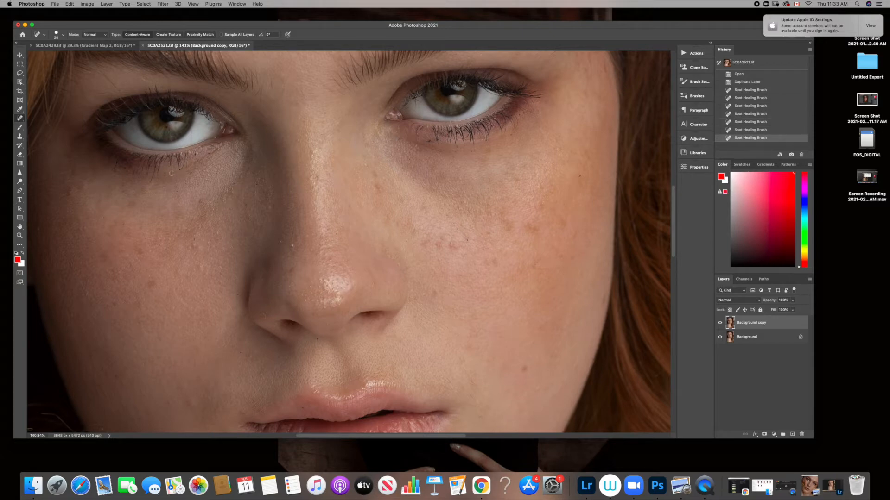
click(165, 173)
click(124, 166)
click(122, 191)
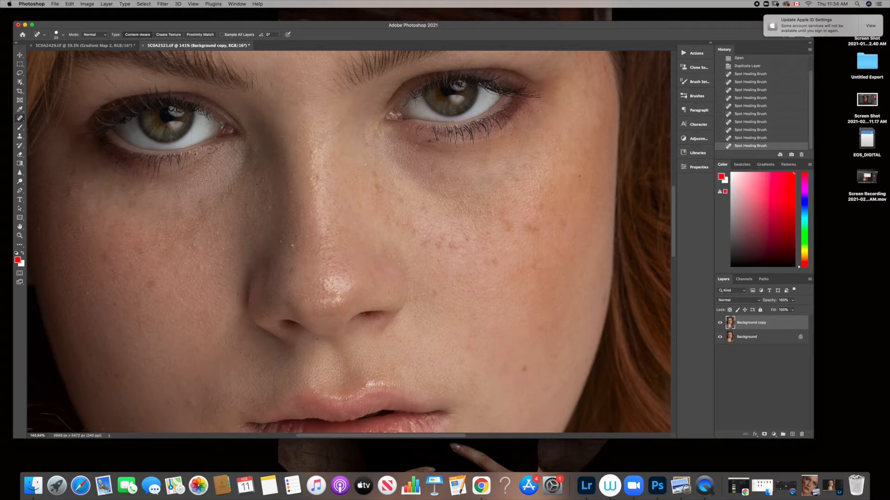
click(176, 192)
Heal the spots beneath the image-right eye's lower lashes and beside the nose.
click(429, 140)
click(471, 152)
click(440, 144)
click(387, 253)
Heal the blemishes on the forehead, around the eyebrows and between the eyes with the Spot Healing Brush.
drag(678, 247, 676, 216)
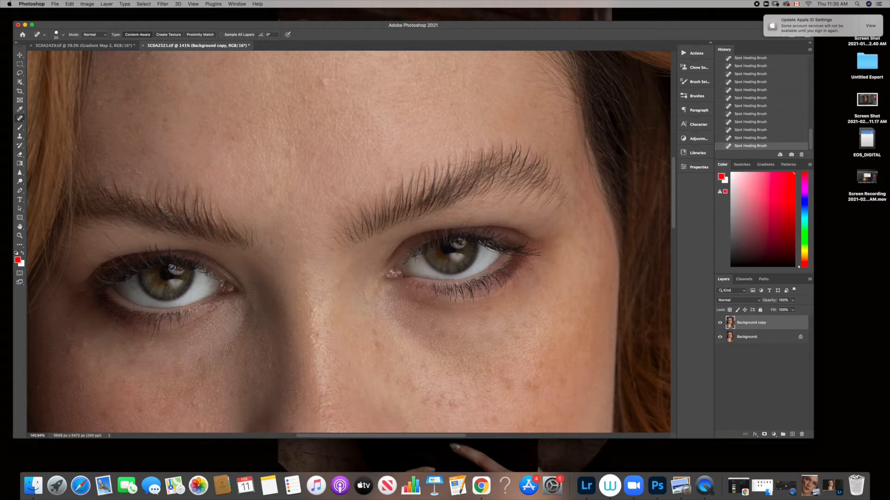
click(324, 82)
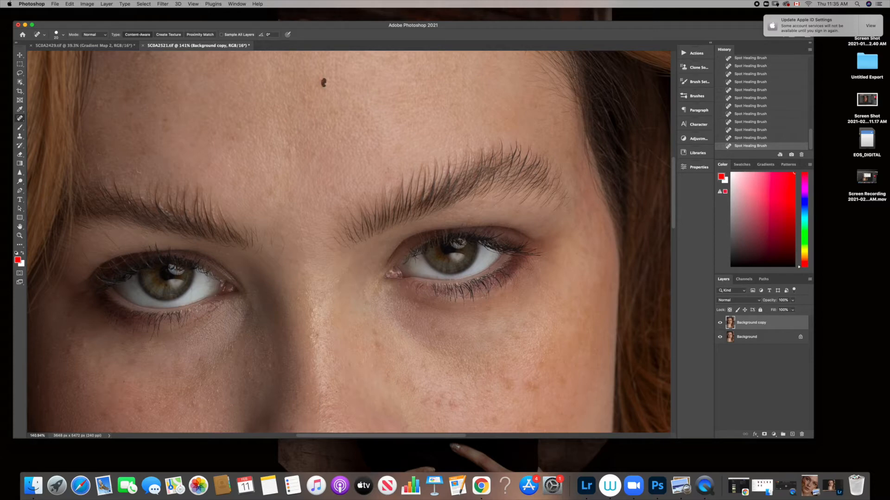
click(278, 256)
click(271, 239)
click(273, 238)
drag(287, 235, 287, 266)
click(338, 255)
click(391, 169)
click(142, 198)
Heal the stray hairs along the image-right hairline at the edge of the forehead.
drag(674, 190, 673, 159)
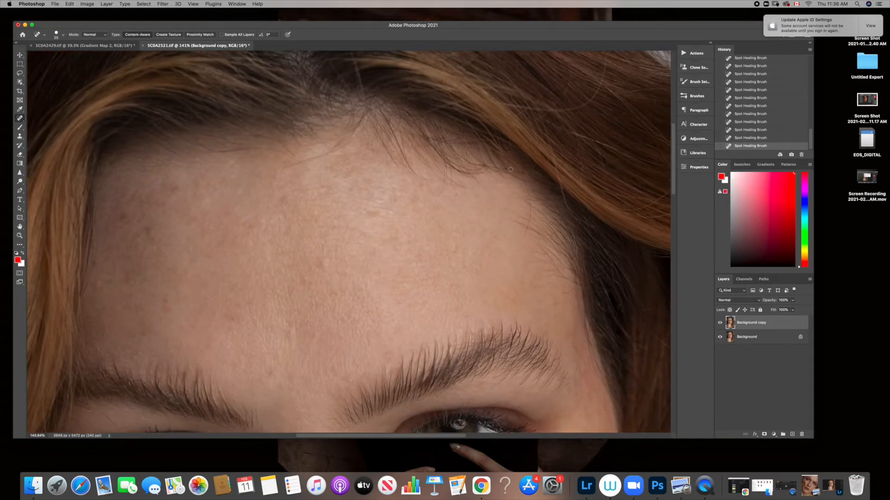
drag(517, 169, 524, 190)
drag(527, 221, 528, 234)
mouse_move(529, 201)
mouse_down()
mouse_move(530, 215)
mouse_move(530, 204)
mouse_up()
Heal the blemishes on the skin around the image-right corner of the mouth.
drag(674, 169, 674, 249)
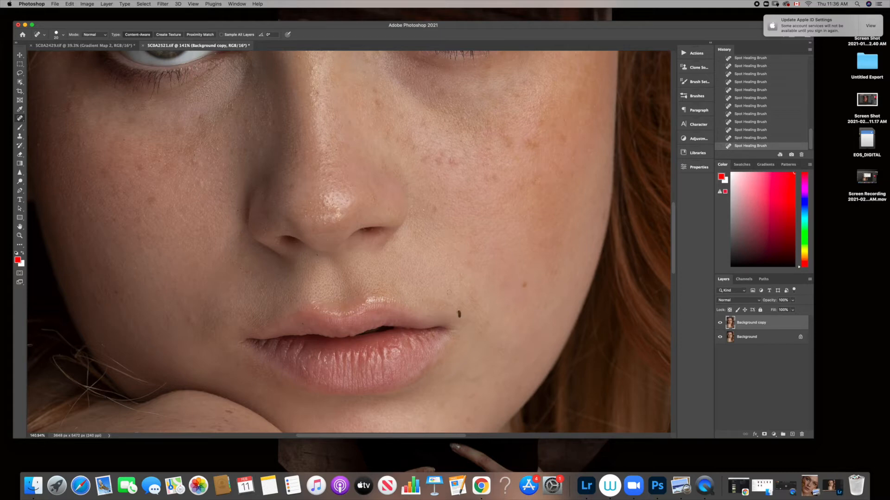
mouse_move(471, 310)
mouse_down()
mouse_move(480, 326)
mouse_move(485, 313)
mouse_up()
click(474, 307)
click(473, 300)
click(473, 303)
click(463, 307)
click(462, 275)
drag(461, 301, 475, 315)
click(479, 326)
click(489, 324)
click(484, 315)
Heal the marks at the image-left mouth corner, beneath the nose and on the lower lip.
mouse_move(257, 305)
mouse_down()
mouse_move(240, 327)
mouse_move(234, 320)
mouse_up()
click(317, 255)
drag(255, 327, 263, 321)
drag(335, 350, 336, 355)
click(351, 350)
Enlarge the Spot Healing Brush and try to heal the cheek mark and the stray hairs between the image-left cheek and the shoulder.
key(bracketright)
key(bracketright)
key(bracketright)
key(bracketright)
key(bracketright)
key(bracketright)
key(bracketright)
key(bracketright)
key(bracketright)
key(bracketright)
key(bracketright)
key(bracketright)
key(bracketleft)
key(bracketright)
key(bracketright)
key(bracketright)
key(bracketright)
key(bracketright)
key(bracketright)
drag(102, 348, 109, 351)
drag(125, 258, 135, 288)
drag(96, 340, 134, 379)
drag(115, 361, 118, 362)
mouse_move(137, 373)
mouse_down()
mouse_move(128, 370)
mouse_move(139, 376)
mouse_up()
drag(94, 350, 126, 366)
Heal the small spots on the upper arm and along its inner edge below the shoulder.
scroll(678, 254, down, 5)
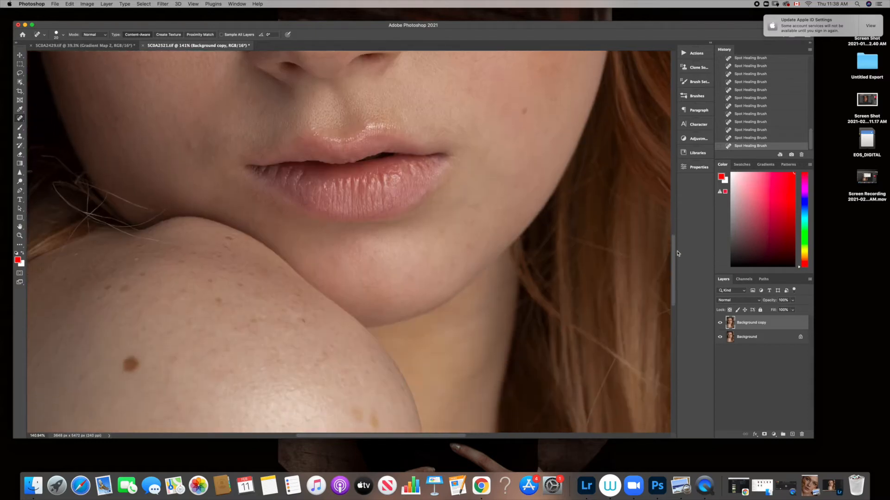
scroll(678, 253, down, 10)
scroll(695, 273, up, 6)
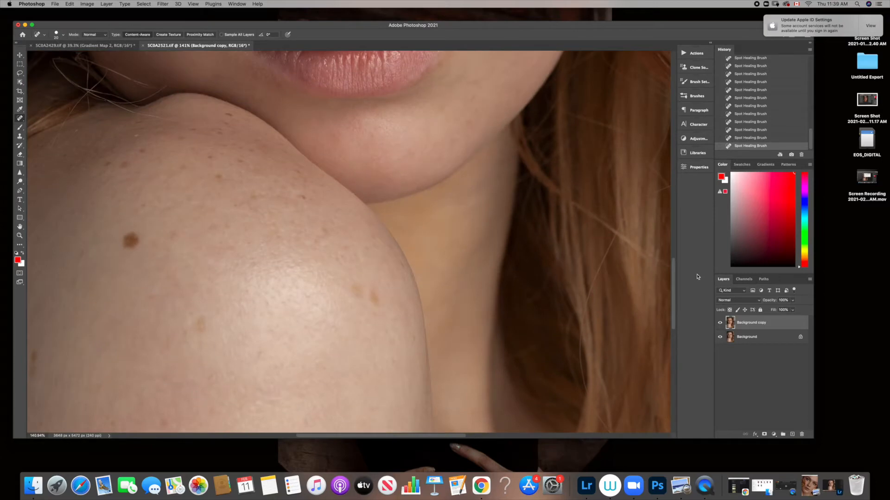
scroll(697, 276, down, 4)
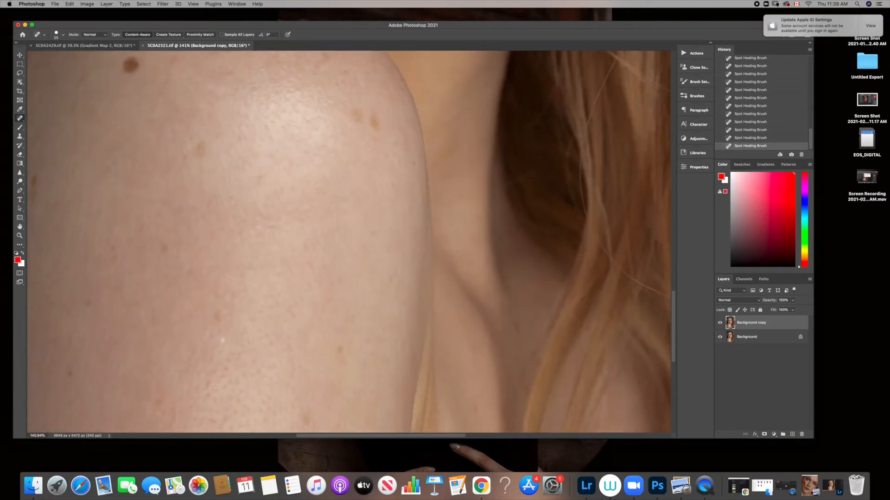
mouse_move(217, 315)
mouse_down()
mouse_move(218, 328)
mouse_move(219, 311)
mouse_up()
drag(416, 162, 416, 169)
Heal the remaining marks and stray hairs across the upper forehead and along the hairline.
scroll(622, 276, up, 15)
drag(331, 79, 358, 58)
drag(240, 76, 267, 75)
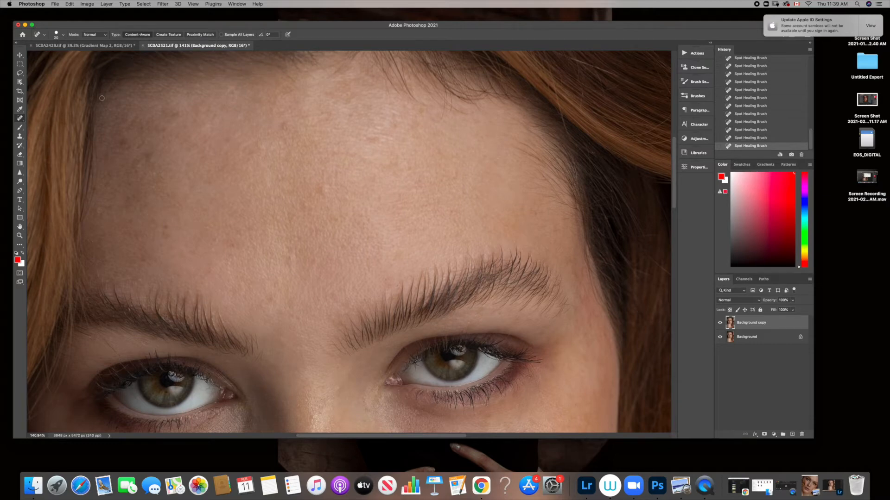
drag(430, 145, 447, 104)
drag(521, 137, 546, 172)
right_click(66, 183)
Compare the whole portrait before and after healing by toggling the Background copy layer's visibility.
key(super+0)
click(719, 323)
click(721, 324)
click(721, 324)
click(721, 324)
click(721, 323)
click(720, 323)
Heal the leftover spots on the forehead and in the hair above it.
click(332, 142)
scroll(333, 142, up, 5)
click(338, 139)
click(462, 61)
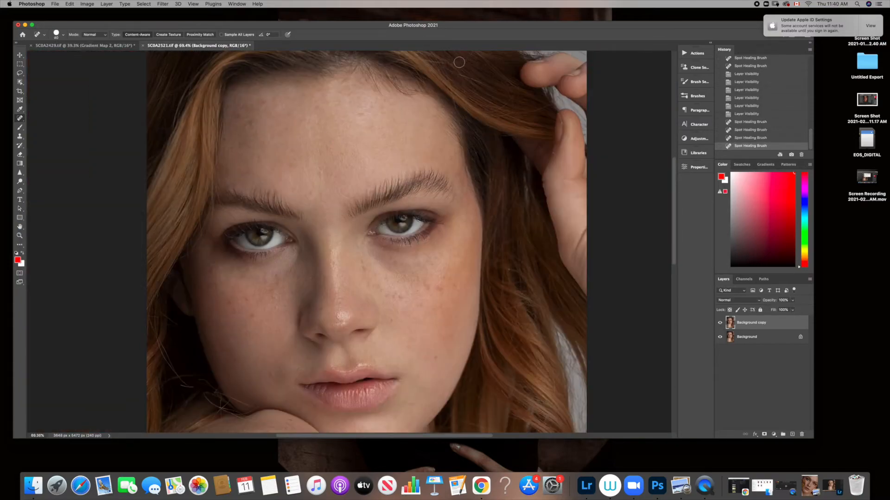
scroll(352, 186, up, 3)
click(324, 227)
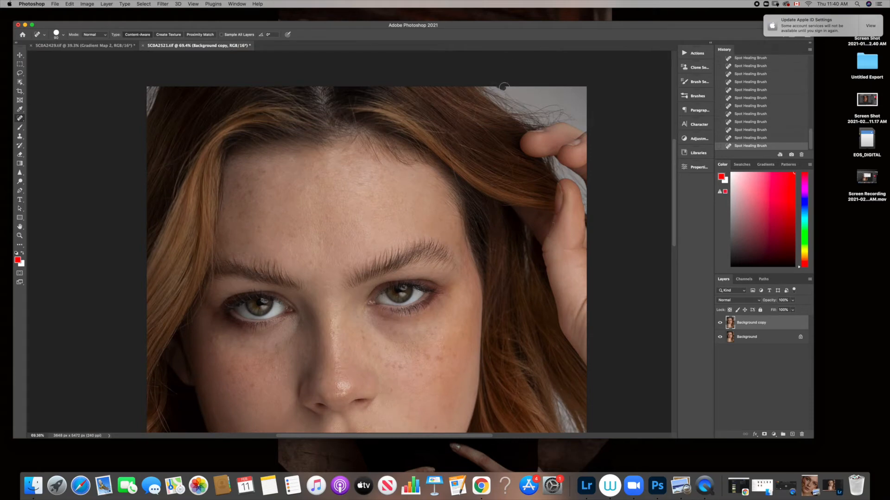
Reduce the Spot Healing Brush size and heal the mark on the jaw at the image-right side of the chin.
scroll(575, 340, down, 5)
key(bracketleft)
key(bracketleft)
key(bracketleft)
key(bracketleft)
key(bracketleft)
drag(408, 309, 411, 306)
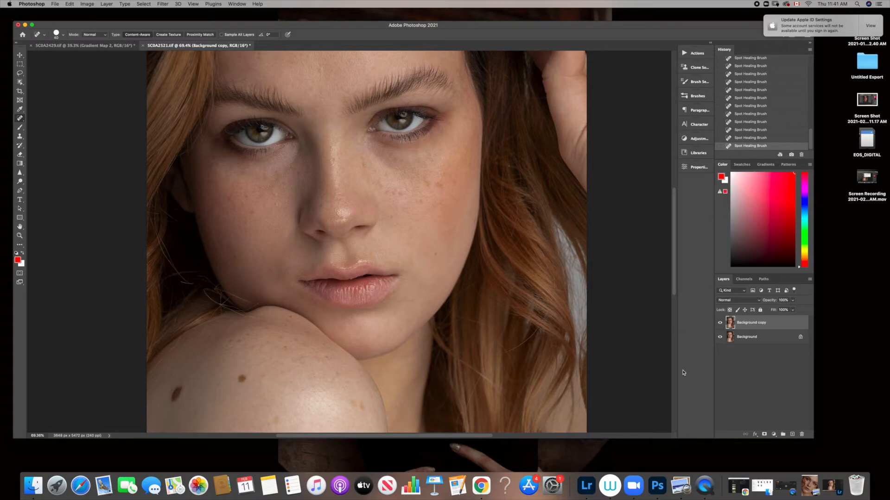
Check the retouched face against the original by toggling the visibility of the Background copy and Background layers.
click(720, 323)
click(720, 321)
click(719, 322)
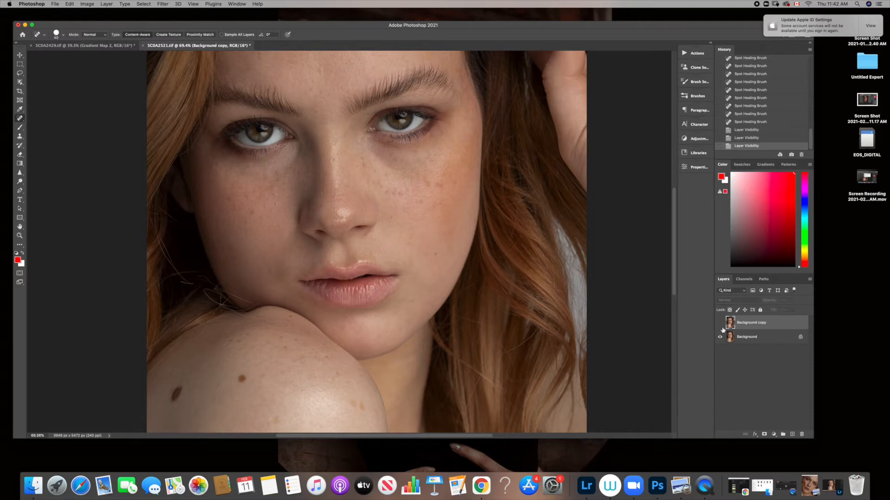
click(721, 325)
click(721, 325)
click(721, 326)
click(720, 336)
click(720, 337)
click(720, 324)
click(720, 323)
click(720, 323)
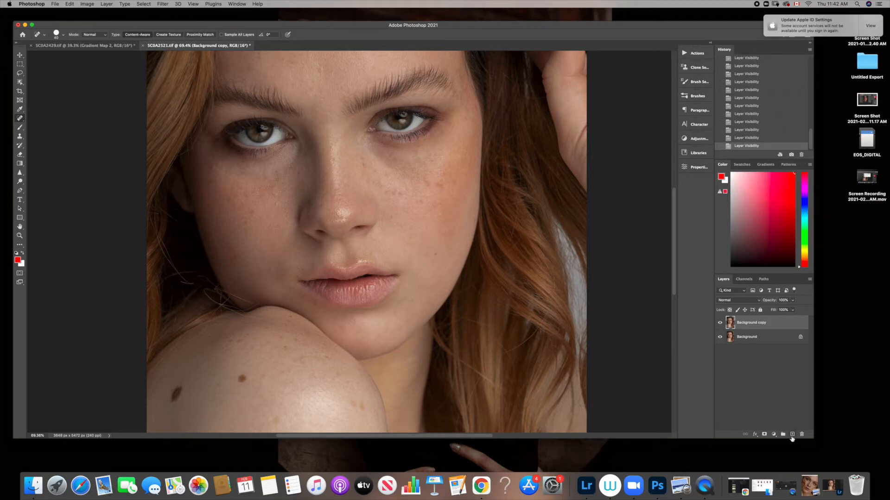
click(774, 434)
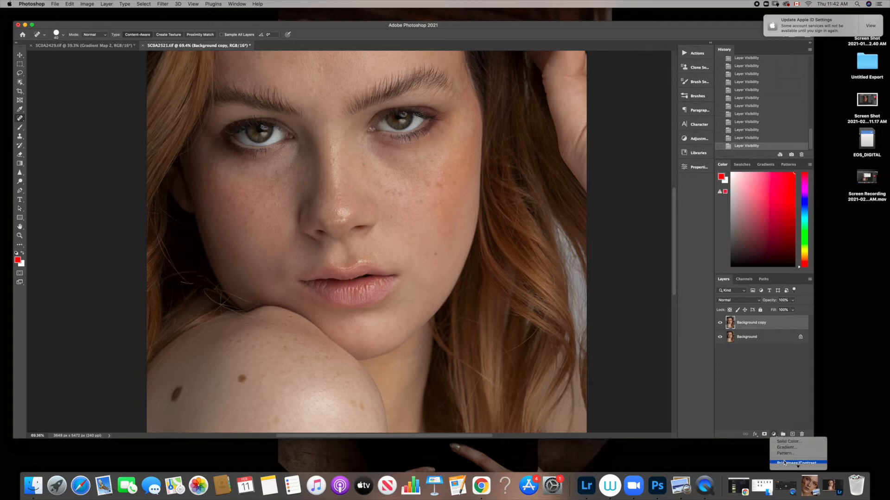
click(766, 387)
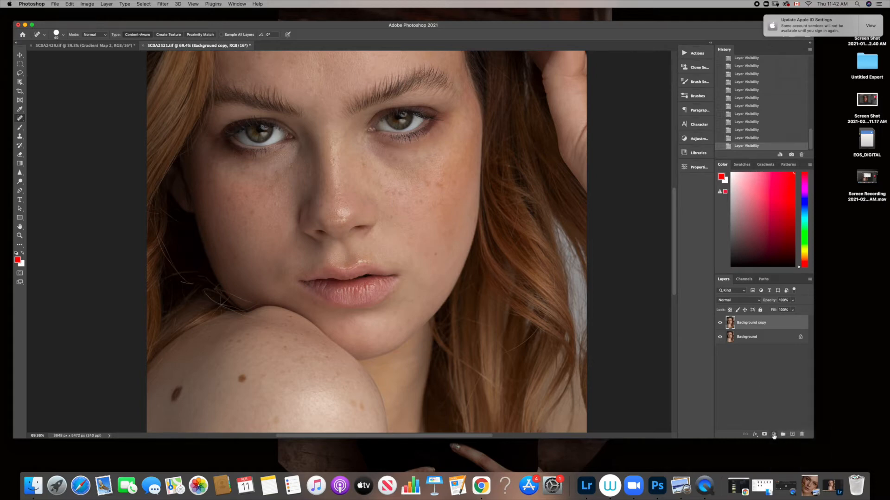
click(774, 436)
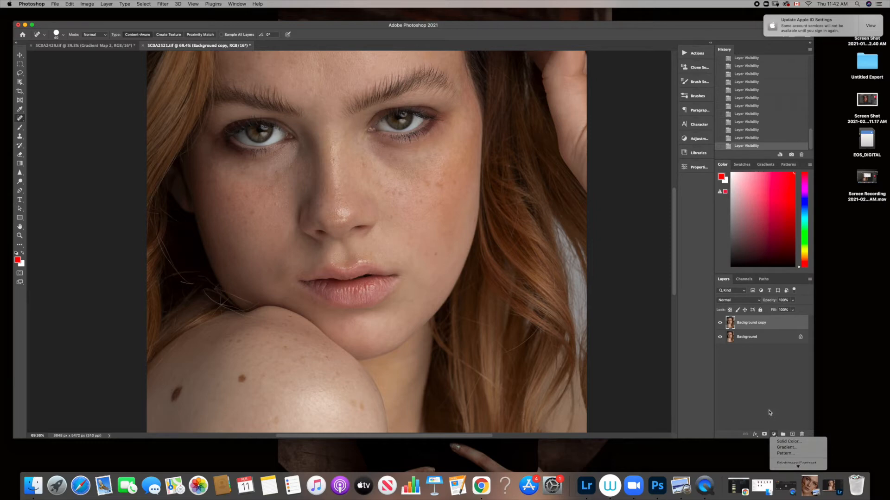
click(770, 413)
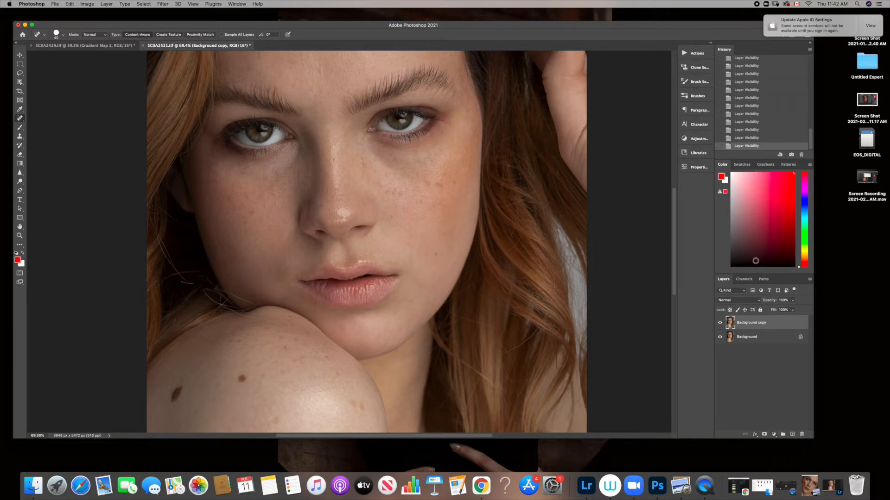
click(694, 140)
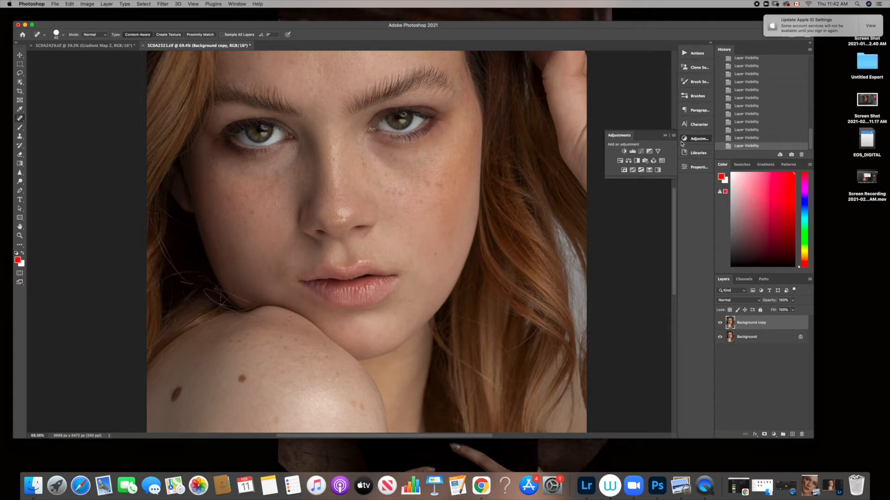
click(664, 135)
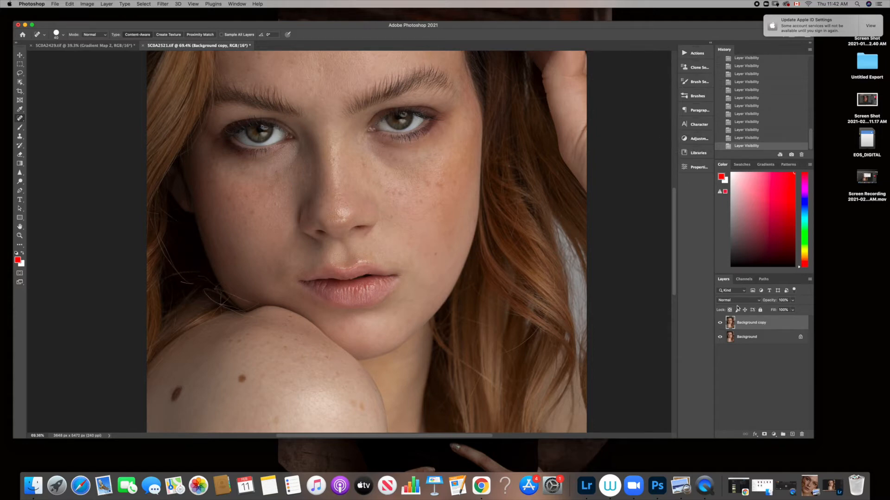
Add a Curves adjustment layer above Background copy and brighten the image by lifting the RGB curve's midtones at about input 90.
click(774, 434)
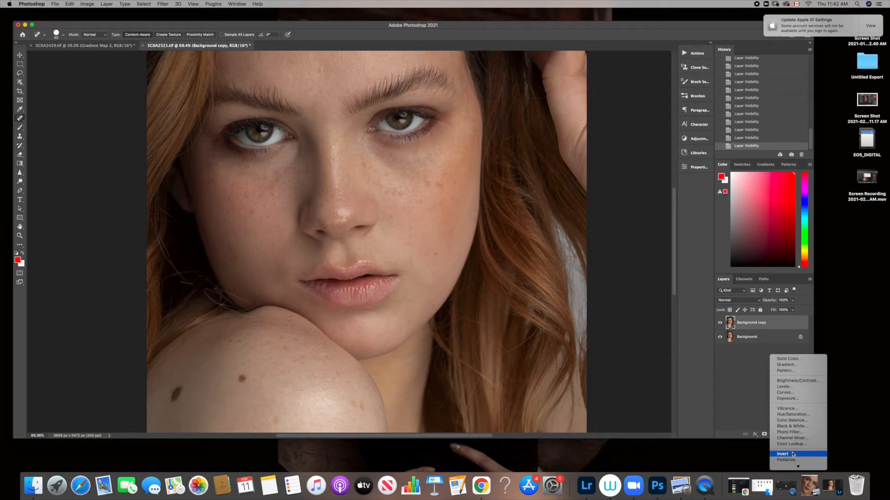
mouse_move(793, 466)
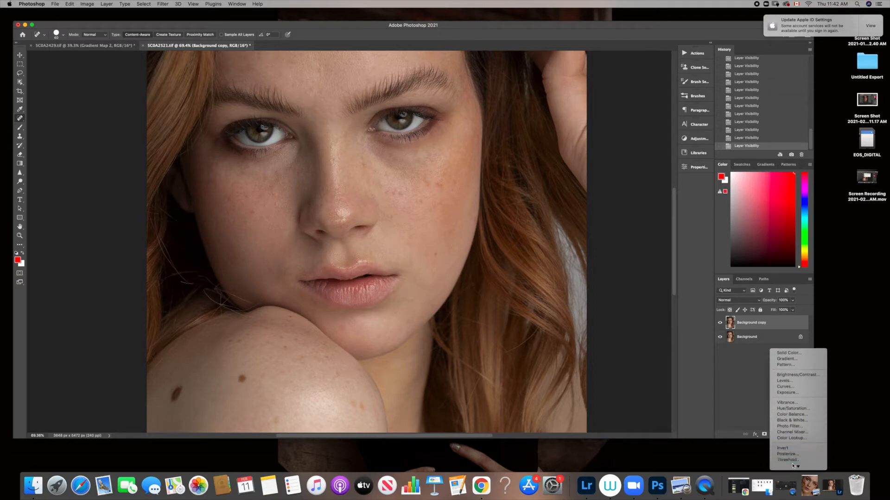
click(782, 388)
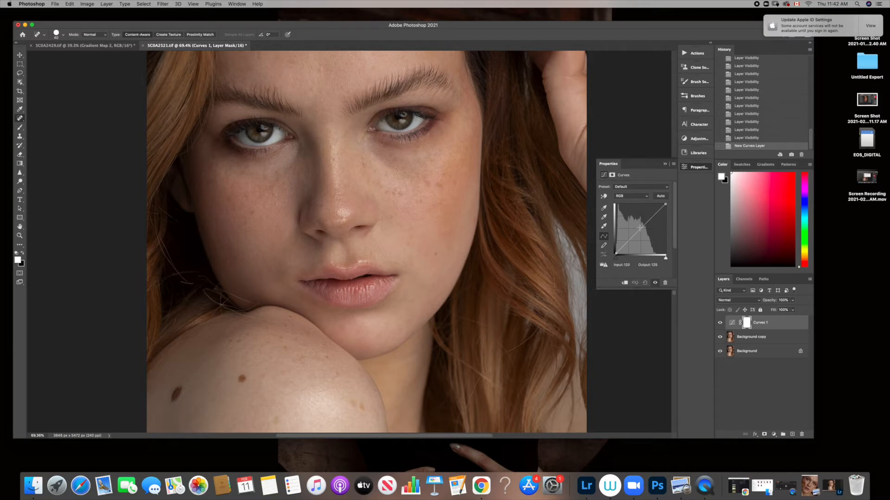
drag(640, 229, 635, 221)
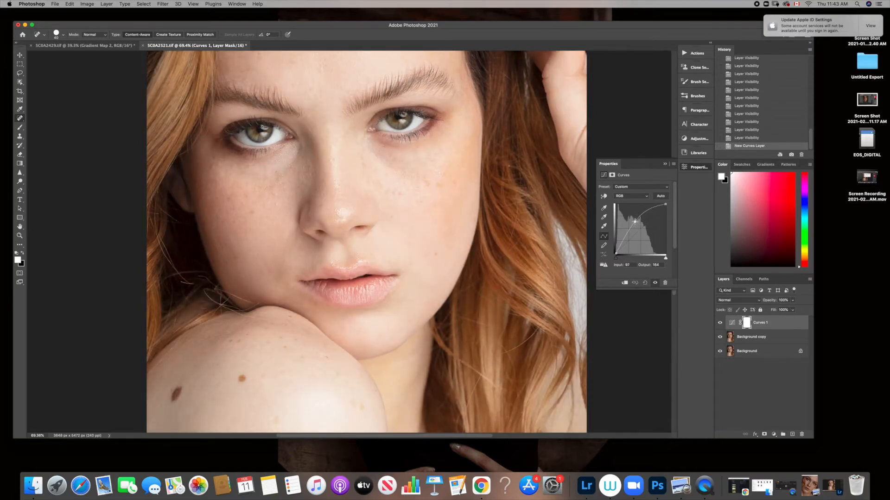
drag(635, 222, 633, 222)
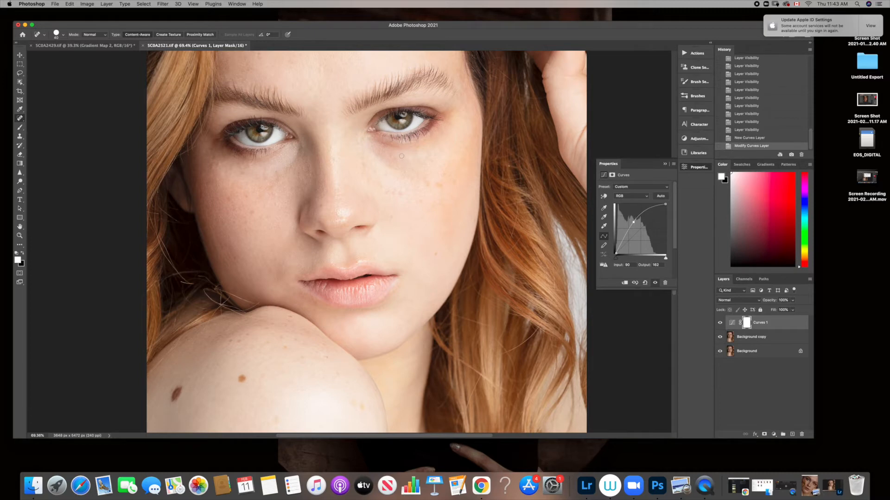
Invert the Curves 1 layer mask to black so the brightening is hidden.
click(746, 324)
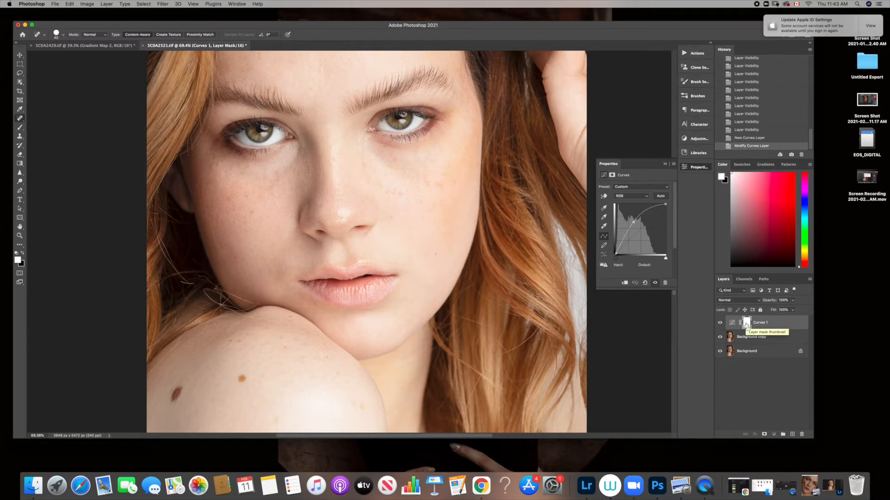
key(super+i)
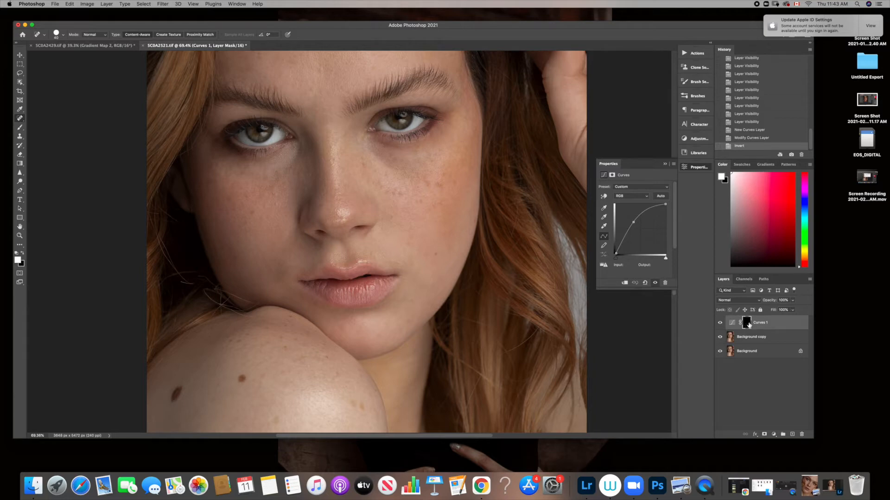
click(747, 324)
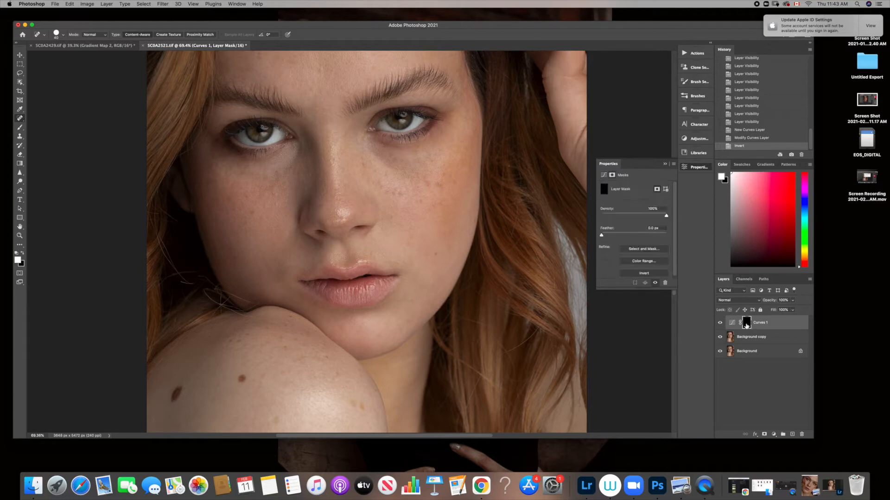
click(644, 274)
click(644, 273)
Compare the image with and without the masked Curves 1 layer by toggling its visibility.
click(720, 323)
click(720, 323)
click(719, 323)
click(719, 322)
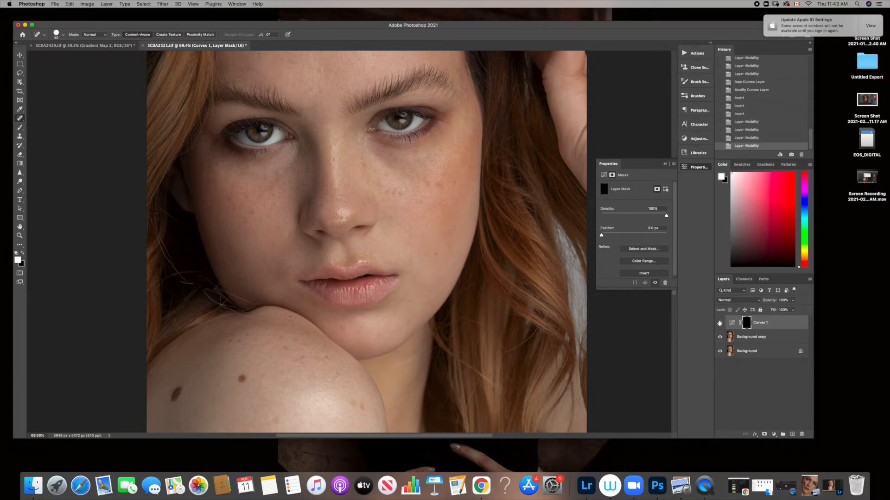
click(720, 322)
click(720, 322)
Rename the Curves 1 layer as dodge/highlight.
double_click(767, 323)
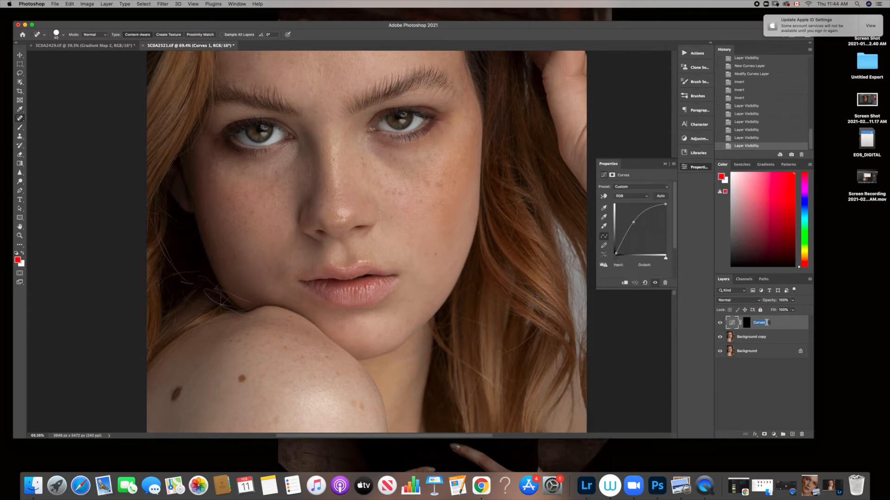
text(dodge/highlight)
key(Return)
Add a darkening Curves layer above dodge/highlight with an RGB point at input 160, output 100, and invert its mask to black.
click(774, 435)
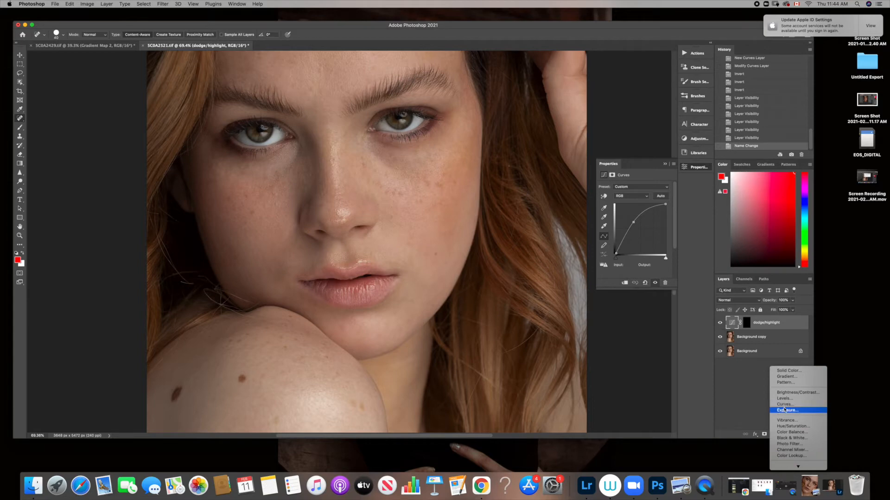
click(784, 405)
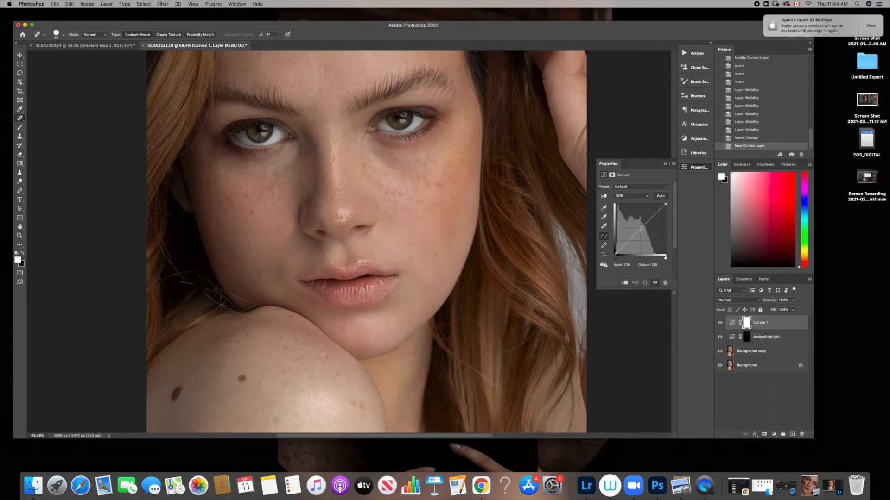
drag(641, 228, 647, 233)
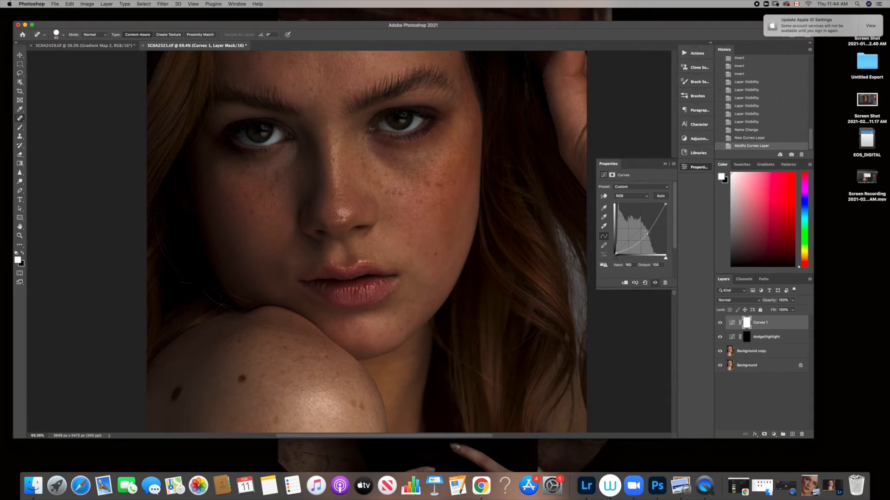
key(super+i)
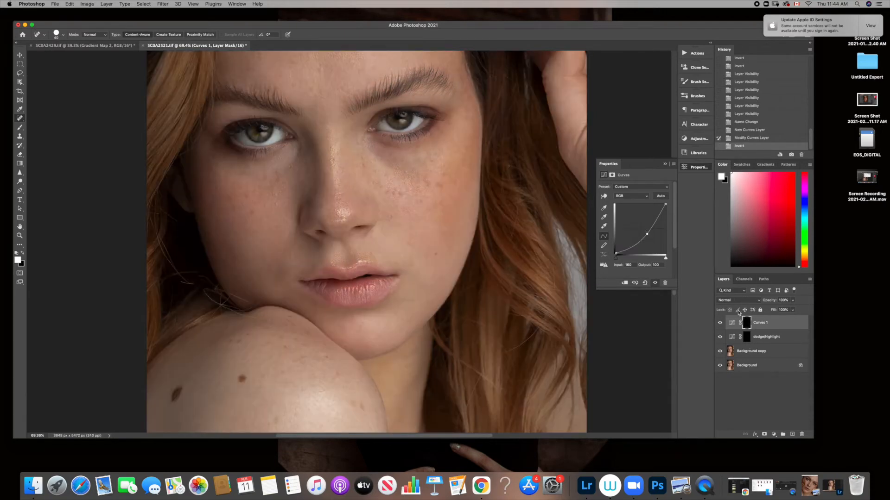
Rename the new darkening Curves layer as burn/shadows.
double_click(757, 321)
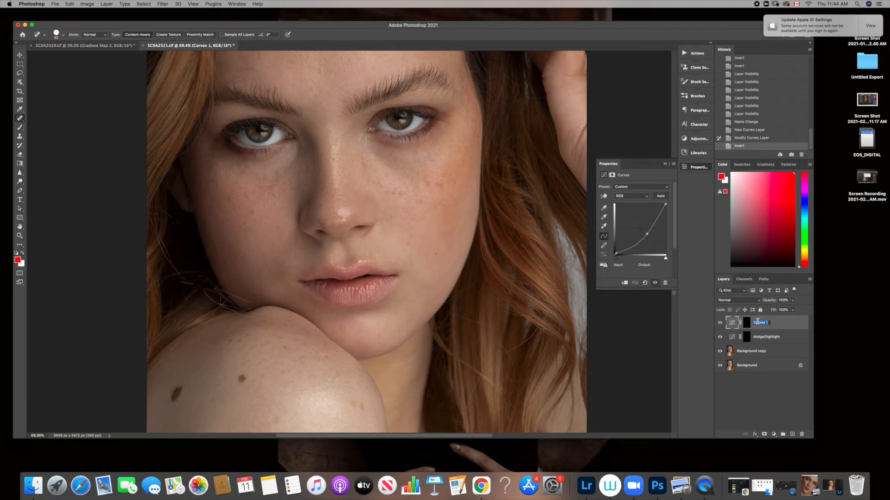
text(burn/shadows)
key(Return)
Group the burn/shadows and dodge/highlight layers and name the group dodge&burn.
click(776, 339)
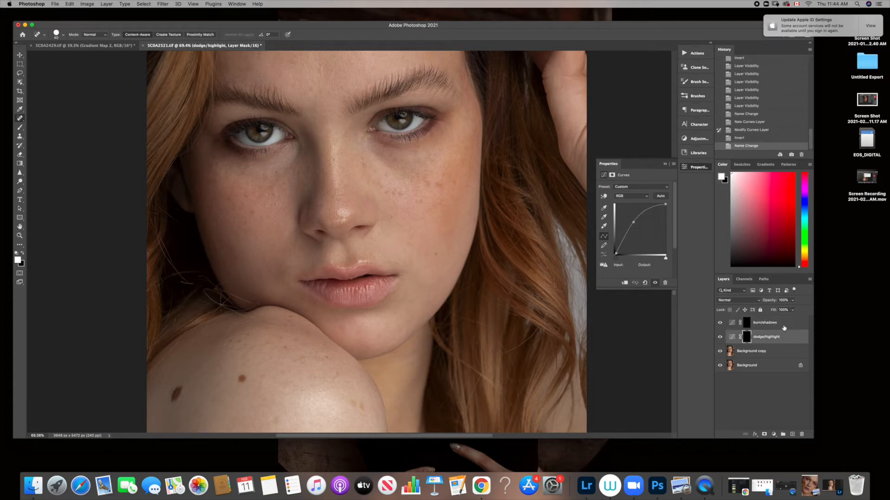
click(784, 328)
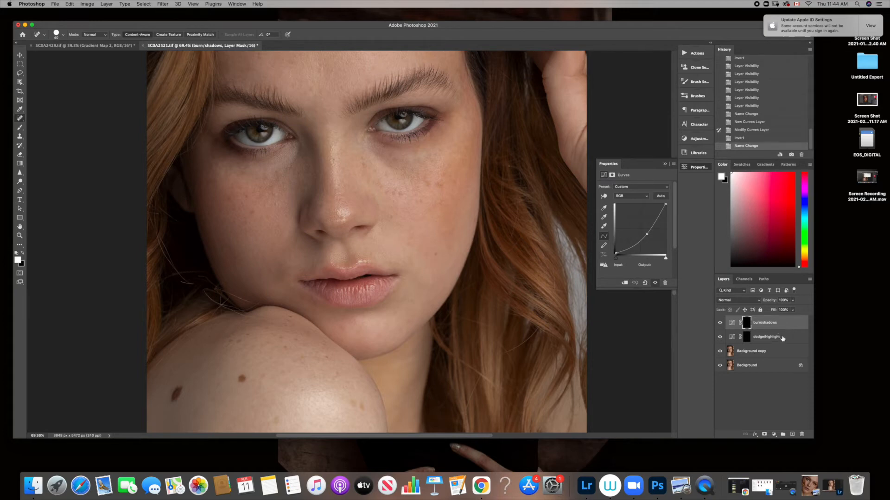
shift+click(786, 337)
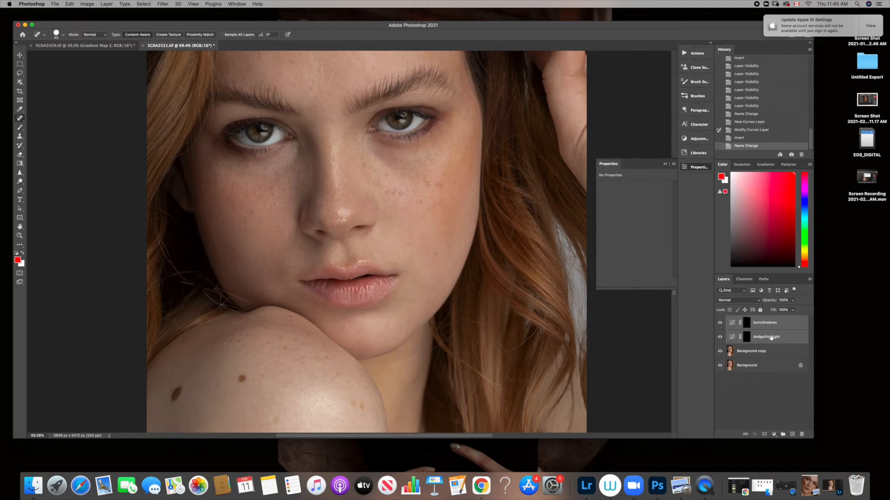
click(782, 435)
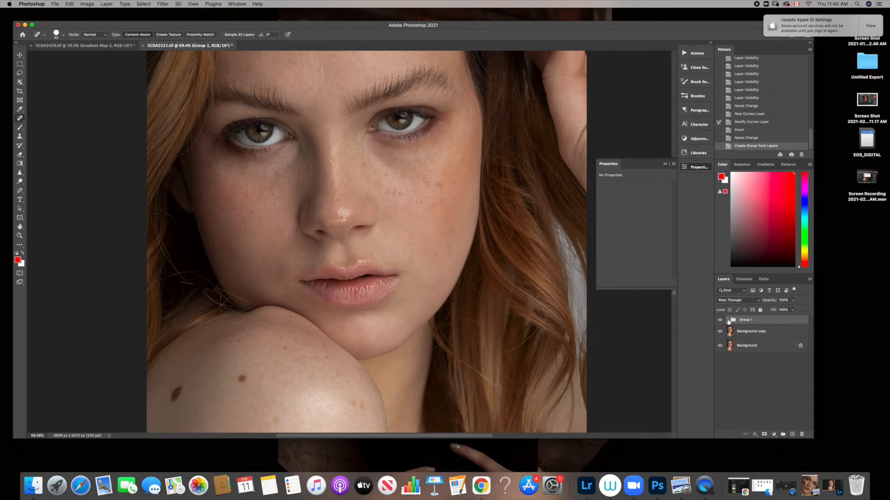
click(728, 320)
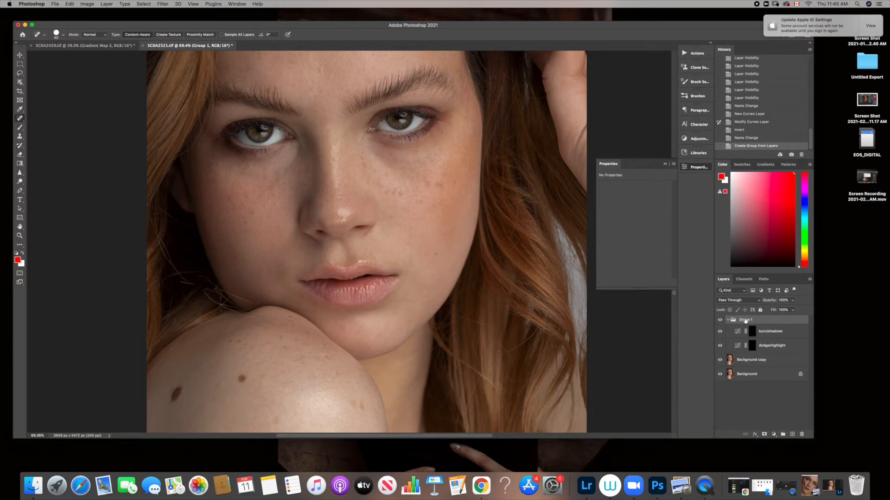
double_click(745, 319)
text(dodge&burn)
key(Return)
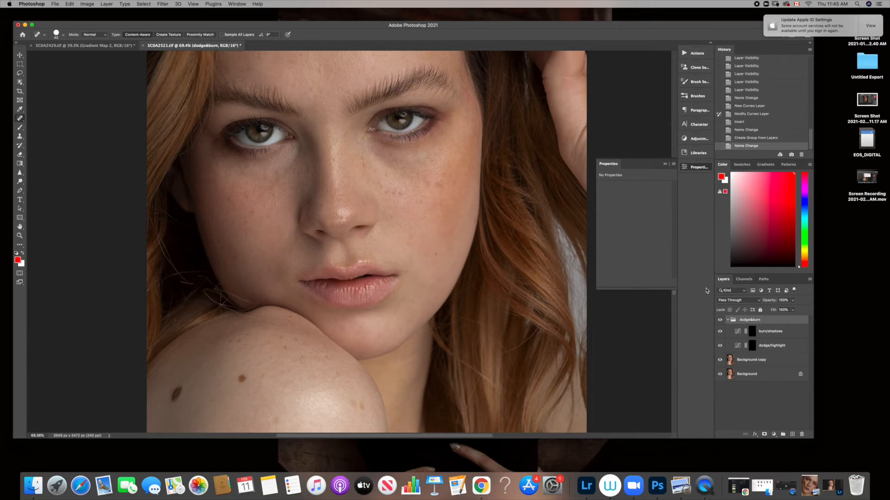
Check the effect of the dodge&burn group by toggling its visibility.
click(727, 321)
click(727, 320)
click(719, 320)
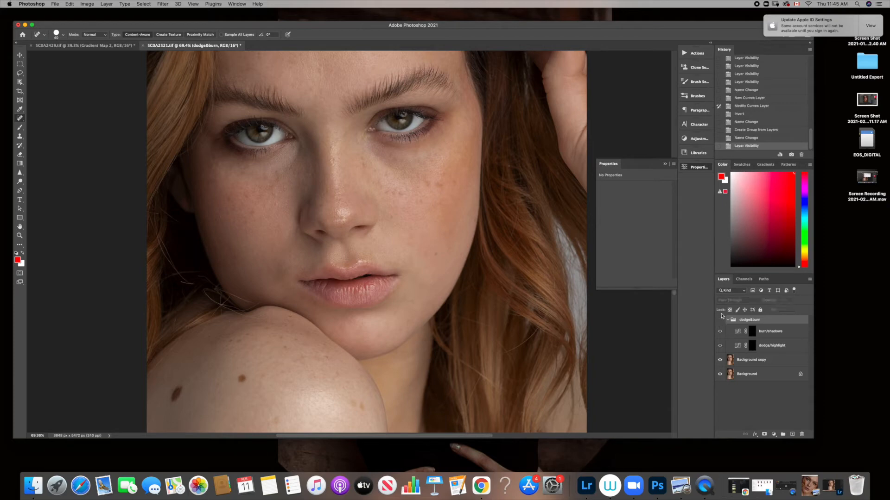
click(719, 320)
click(719, 320)
click(720, 321)
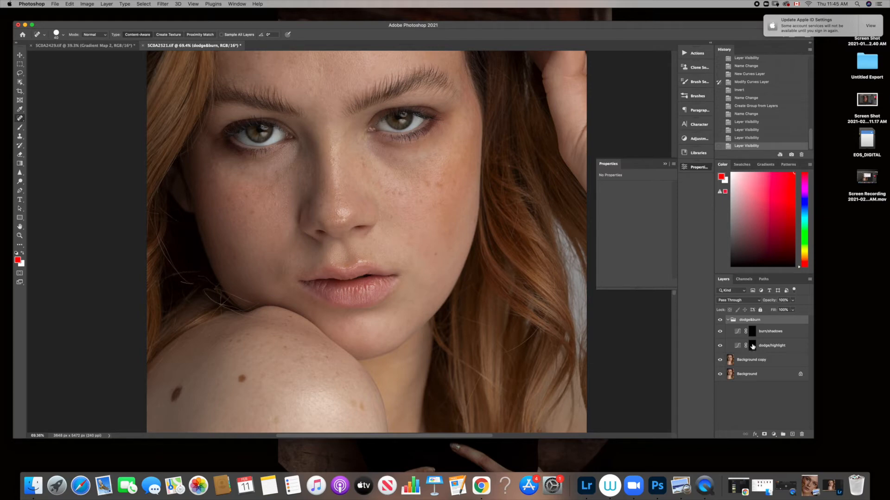
Target the dodge/highlight mask with the Brush tool, adjust the soft brush's size and set its flow to 1%.
click(752, 346)
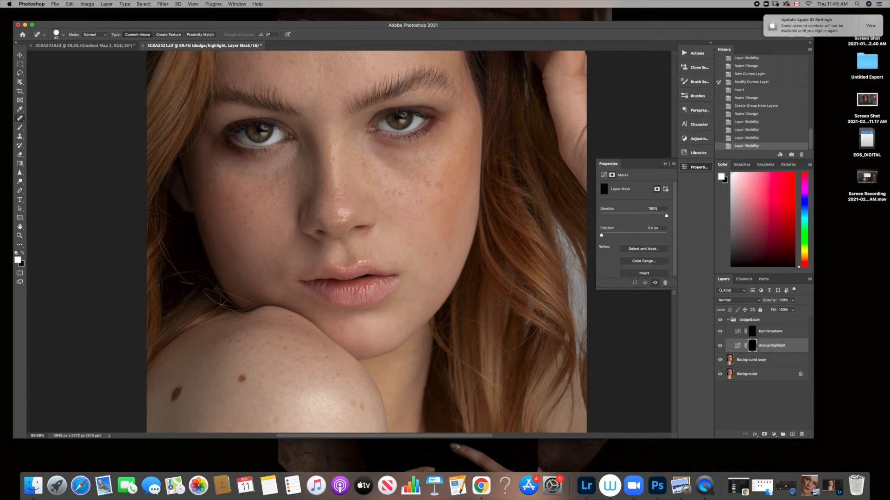
click(19, 129)
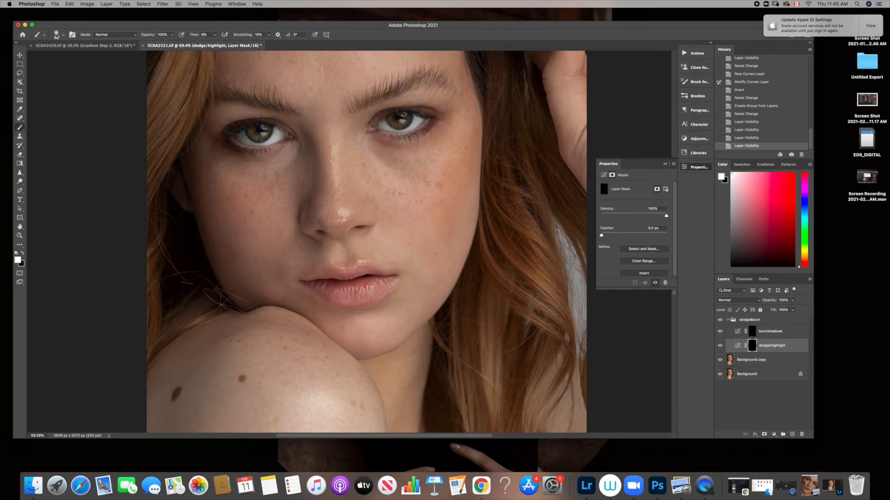
click(56, 36)
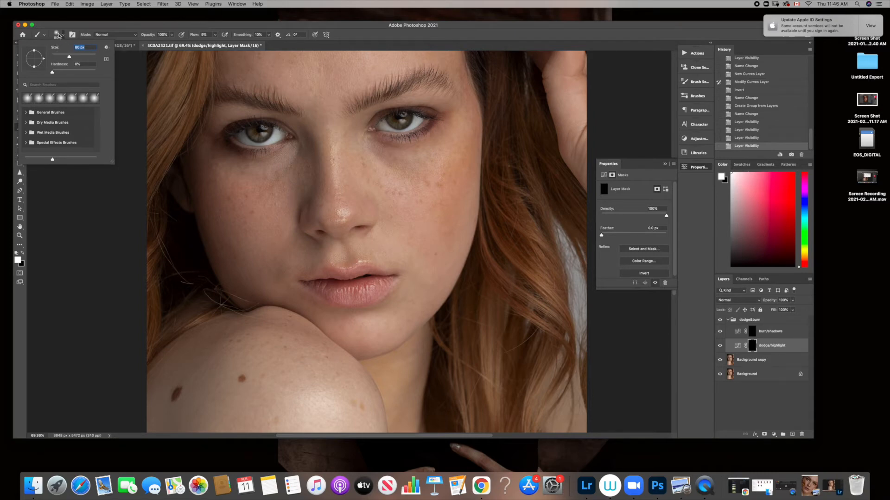
click(57, 35)
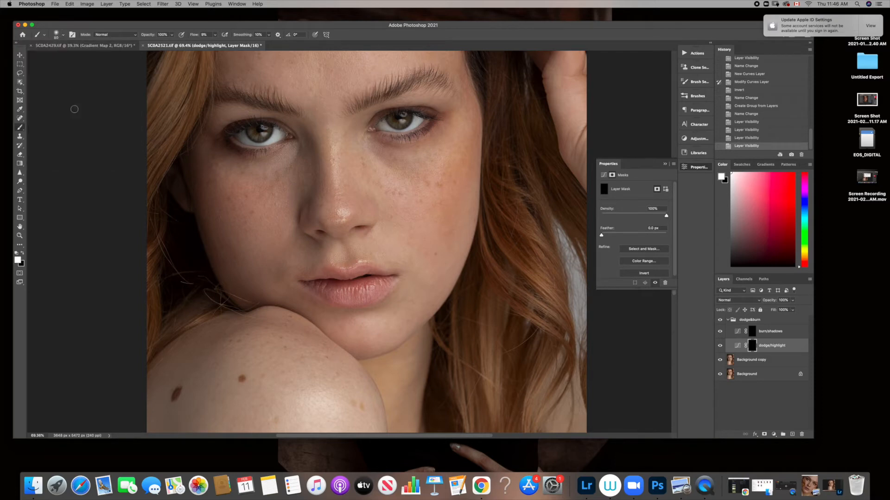
key(bracketright)
key(bracketright)
key(bracketright)
key(bracketright)
key(bracketleft)
key(bracketleft)
key(bracketleft)
key(bracketleft)
key(bracketright)
key(bracketright)
drag(195, 39, 189, 40)
Collapse the dodge&burn group, add a new layer above it and fill that layer with white at 100% opacity.
click(728, 320)
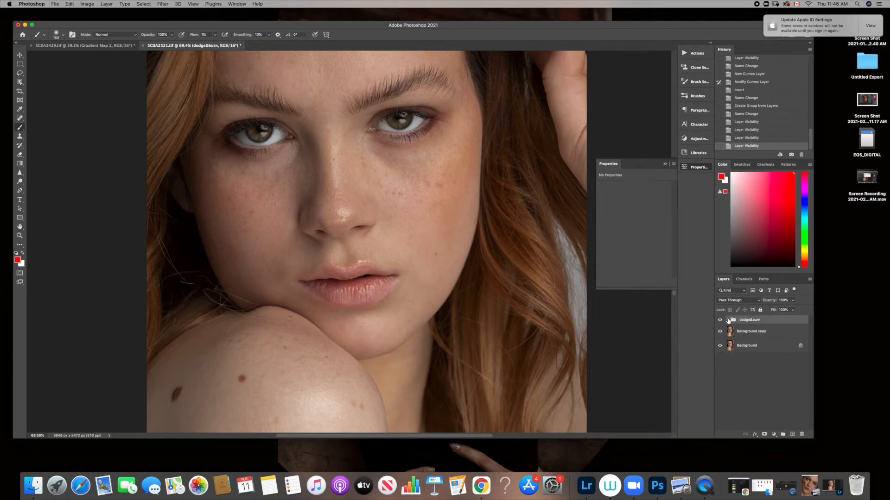
click(791, 434)
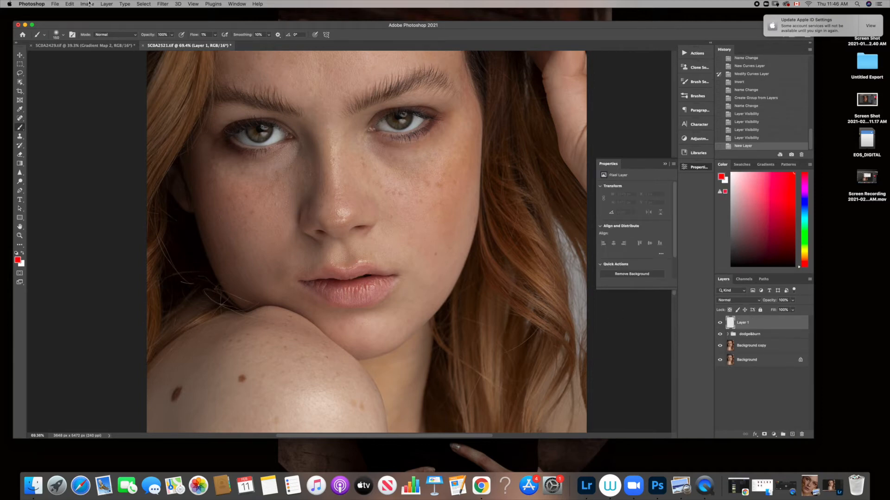
click(70, 4)
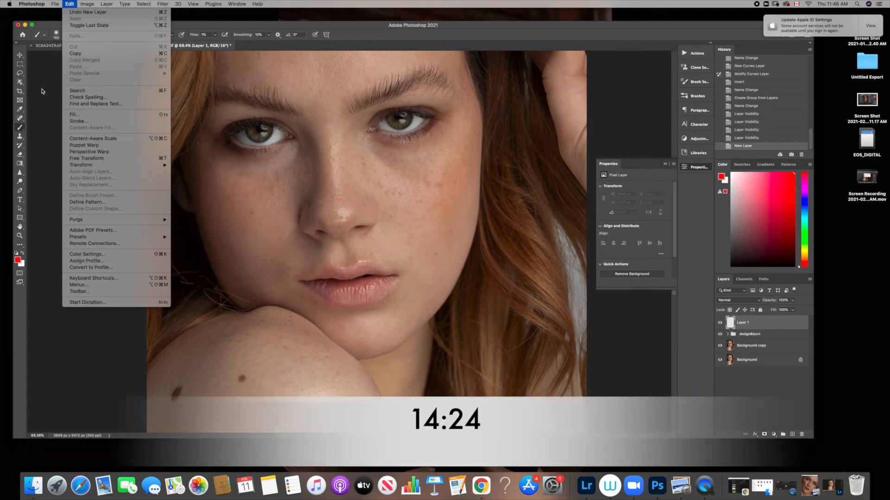
click(73, 115)
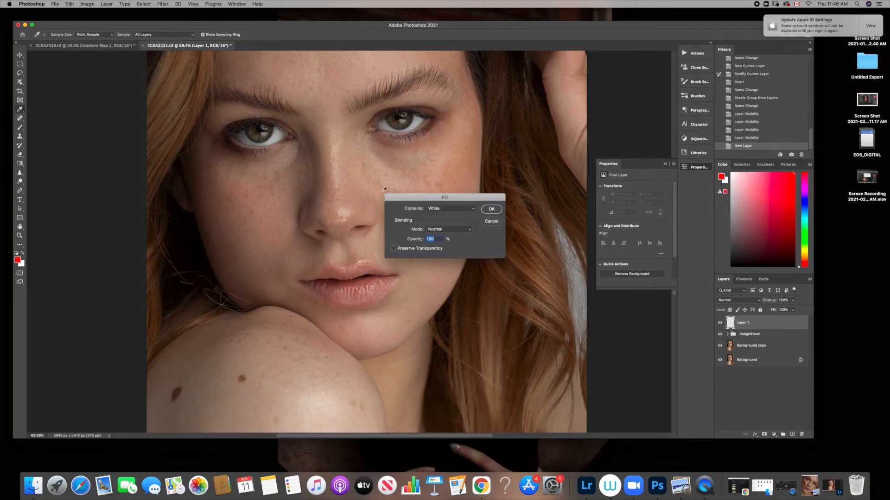
click(491, 209)
key(b)
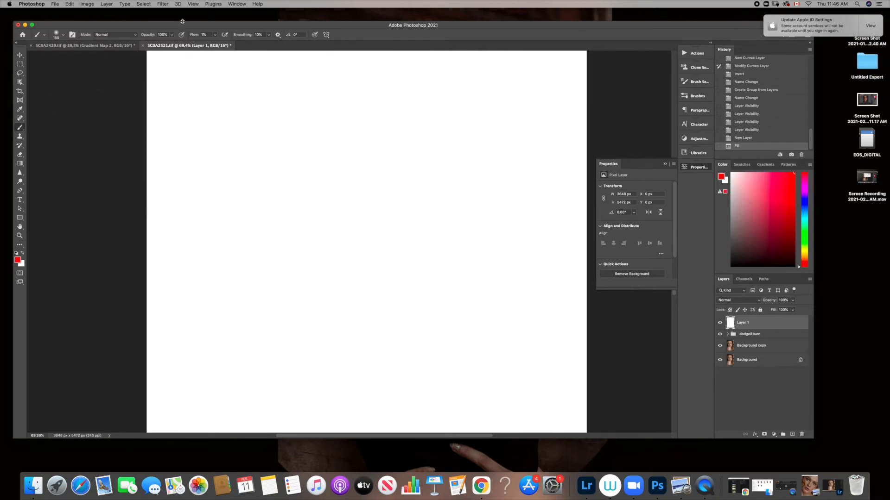
Set the brush flow to 100%, enlarge the brush and paint soft red diagonal strokes across the white layer's upper-left corner.
drag(192, 37, 315, 32)
key(bracketright)
key(bracketright)
key(bracketright)
mouse_move(147, 179)
mouse_down()
mouse_move(302, 55)
mouse_move(330, 48)
mouse_up()
drag(145, 204, 282, 89)
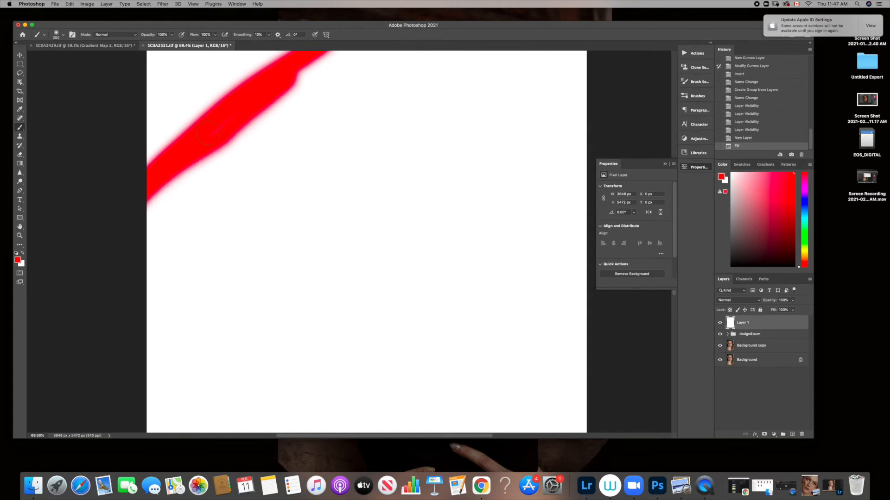
Raise the brush hardness and paint hard-edged red strokes along the lower edge of the soft red band.
click(60, 38)
drag(56, 72, 181, 123)
mouse_move(175, 199)
mouse_down()
mouse_move(263, 125)
mouse_move(222, 176)
mouse_up()
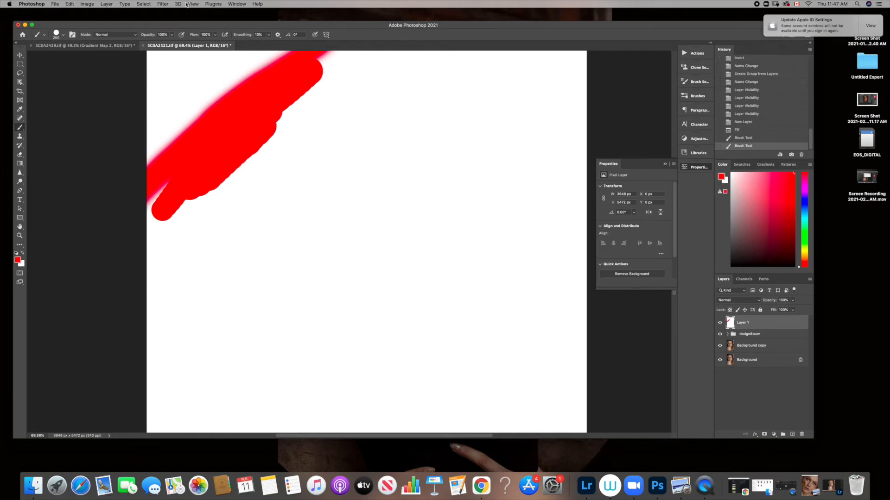
Lower the brush opacity to 45% and paint a broad diagonal area of translucent red beside the solid red band.
drag(150, 35, 136, 36)
mouse_move(207, 281)
mouse_down()
mouse_move(394, 81)
mouse_move(236, 236)
mouse_move(195, 297)
mouse_move(332, 148)
mouse_move(211, 306)
mouse_move(371, 135)
mouse_move(287, 243)
mouse_move(344, 170)
mouse_move(287, 223)
mouse_move(267, 202)
mouse_move(225, 237)
mouse_move(287, 164)
mouse_move(229, 243)
mouse_move(324, 102)
mouse_move(344, 121)
mouse_up()
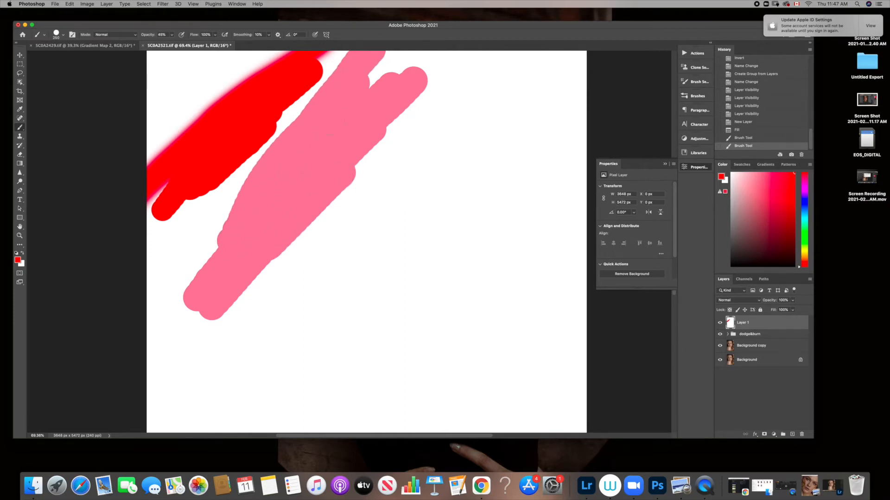
drag(320, 184, 257, 266)
mouse_move(348, 159)
mouse_down()
mouse_move(297, 232)
mouse_move(359, 165)
mouse_move(290, 229)
mouse_up()
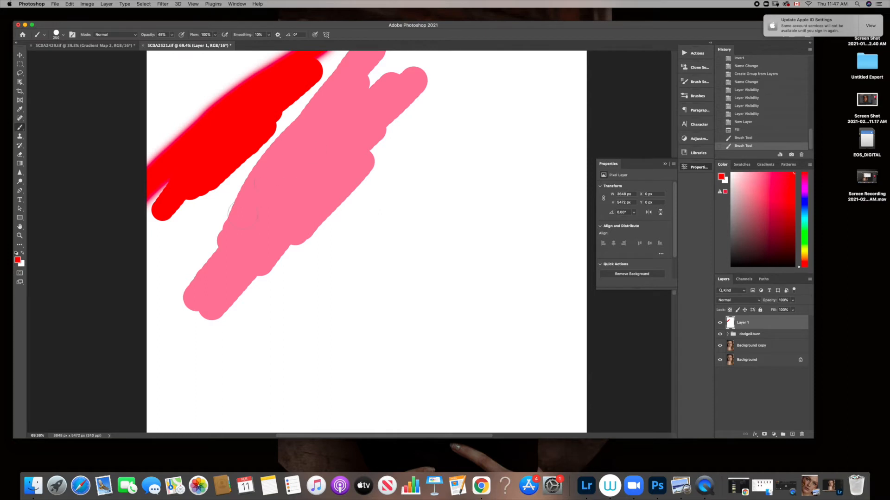
mouse_move(301, 145)
mouse_down()
mouse_move(221, 204)
mouse_move(235, 171)
mouse_move(294, 119)
mouse_move(227, 170)
mouse_move(232, 161)
mouse_move(290, 145)
mouse_move(322, 116)
mouse_move(242, 203)
mouse_move(243, 180)
mouse_move(212, 227)
mouse_move(209, 267)
mouse_move(176, 275)
mouse_move(192, 287)
mouse_move(164, 287)
mouse_move(195, 250)
mouse_up()
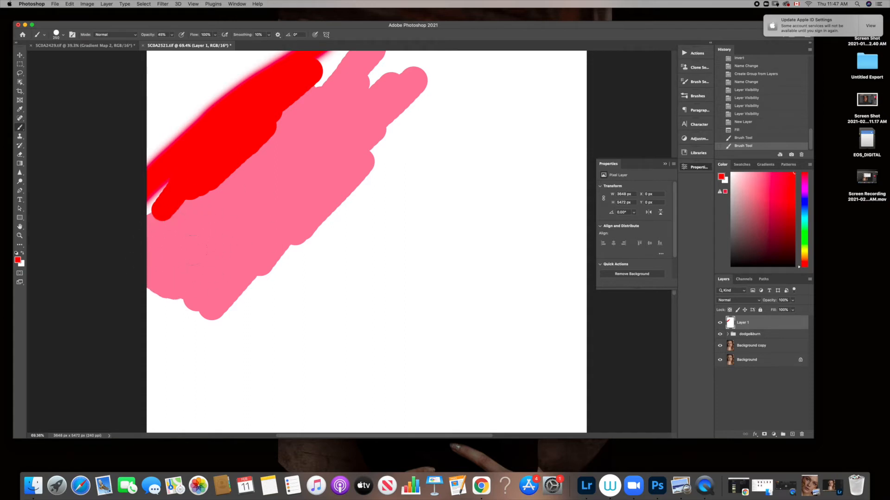
Paint several separate overlapping 45% opacity strokes over the pink area to build up the red.
drag(224, 231, 206, 223)
click(207, 223)
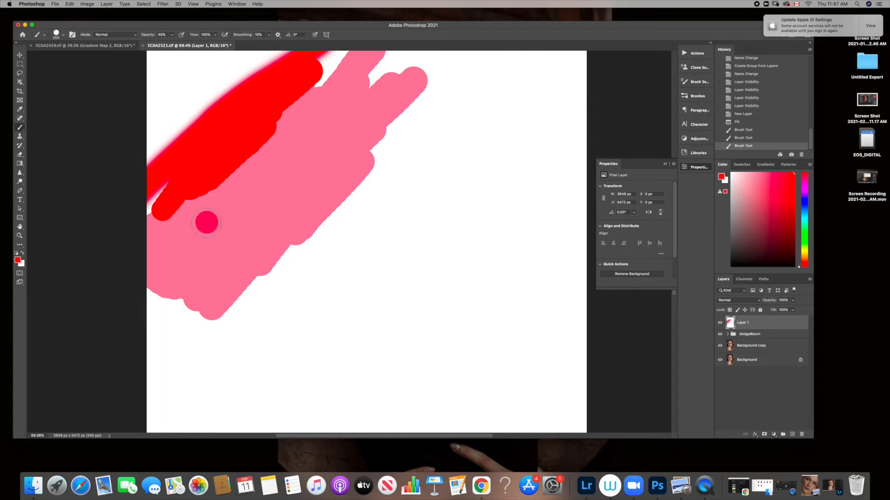
mouse_move(207, 223)
mouse_down()
mouse_move(244, 249)
mouse_move(213, 269)
mouse_move(249, 189)
mouse_move(231, 252)
mouse_move(220, 199)
mouse_move(273, 252)
mouse_move(219, 252)
mouse_move(274, 257)
mouse_move(260, 214)
mouse_move(211, 240)
mouse_move(234, 291)
mouse_move(293, 275)
mouse_move(303, 261)
mouse_move(251, 234)
mouse_move(233, 271)
mouse_move(234, 247)
mouse_move(257, 257)
mouse_move(274, 224)
mouse_move(283, 240)
mouse_move(266, 250)
mouse_move(266, 223)
mouse_move(251, 220)
mouse_move(256, 263)
mouse_move(234, 210)
mouse_move(261, 271)
mouse_move(241, 217)
mouse_move(223, 269)
mouse_move(284, 260)
mouse_move(260, 209)
mouse_up()
drag(232, 257, 284, 233)
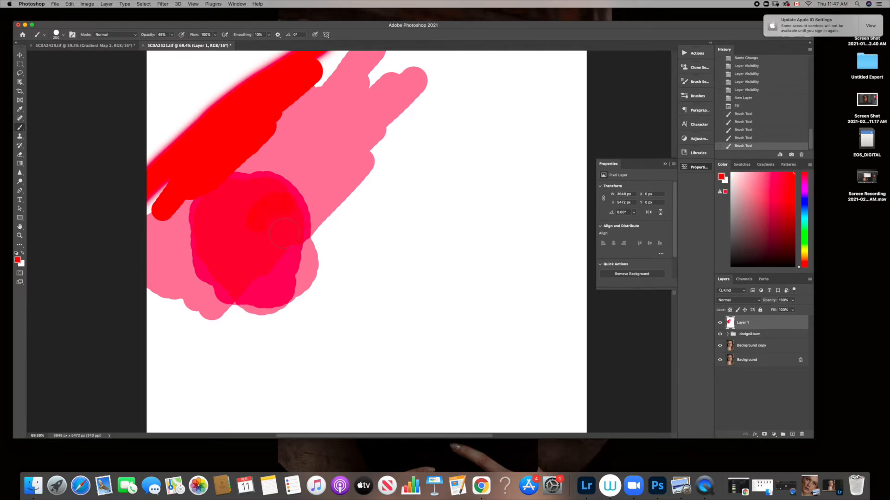
mouse_move(223, 211)
mouse_down()
mouse_move(276, 211)
mouse_move(220, 219)
mouse_move(216, 234)
mouse_move(245, 221)
mouse_up()
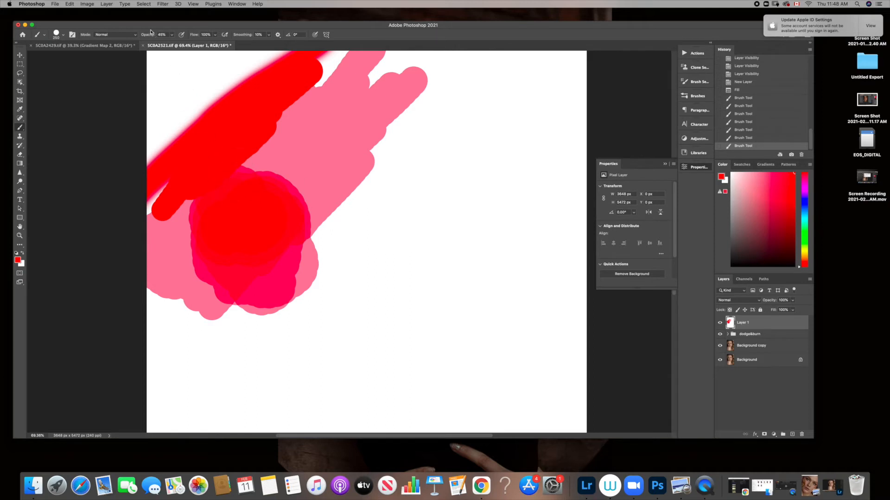
Set the brush opacity to 100% and flow to 15%, and paint diagonal red strokes on the white area below the circular red patch.
mouse_move(147, 35)
mouse_down()
mouse_move(193, 35)
mouse_move(178, 35)
mouse_up()
drag(195, 35, 192, 36)
drag(195, 37, 196, 37)
mouse_move(299, 367)
mouse_down()
mouse_move(282, 385)
mouse_move(343, 311)
mouse_move(223, 425)
mouse_move(322, 330)
mouse_up()
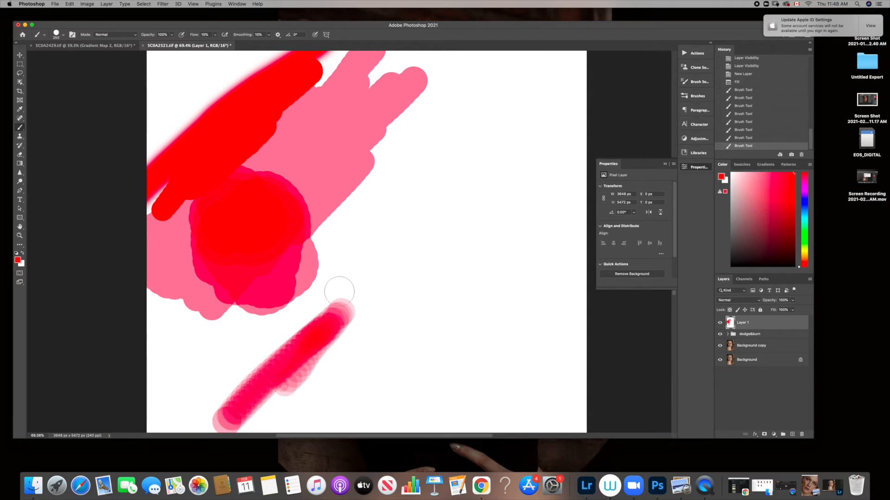
Lower the brush hardness to 21% and paint soft, overlapping red strokes at 15% flow beside the earlier test patches.
click(56, 34)
drag(89, 72, 61, 72)
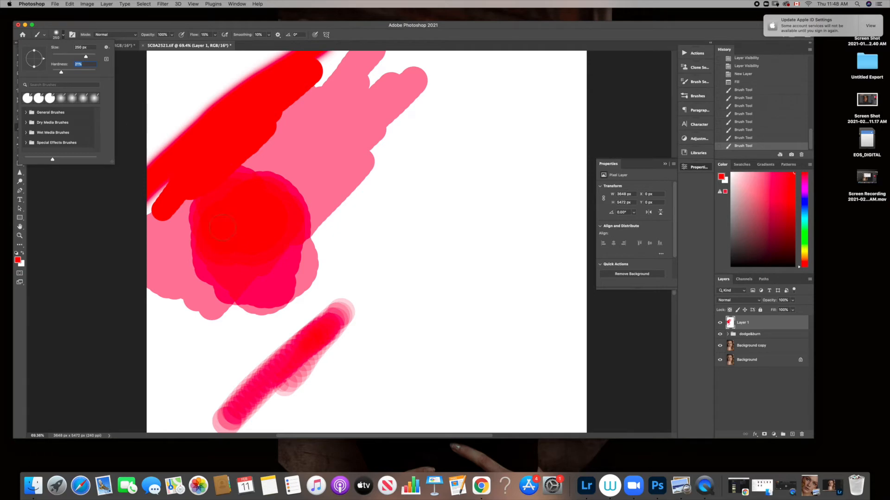
mouse_move(366, 384)
mouse_down()
mouse_move(480, 181)
mouse_move(402, 322)
mouse_move(452, 200)
mouse_up()
mouse_move(410, 317)
mouse_down()
mouse_move(447, 200)
mouse_move(415, 308)
mouse_move(434, 230)
mouse_move(366, 223)
mouse_move(398, 252)
mouse_move(416, 187)
mouse_move(352, 181)
mouse_move(331, 215)
mouse_move(401, 234)
mouse_move(364, 201)
mouse_move(382, 181)
mouse_move(413, 209)
mouse_move(400, 219)
mouse_move(436, 255)
mouse_move(440, 287)
mouse_move(431, 259)
mouse_move(430, 288)
mouse_move(443, 340)
mouse_up()
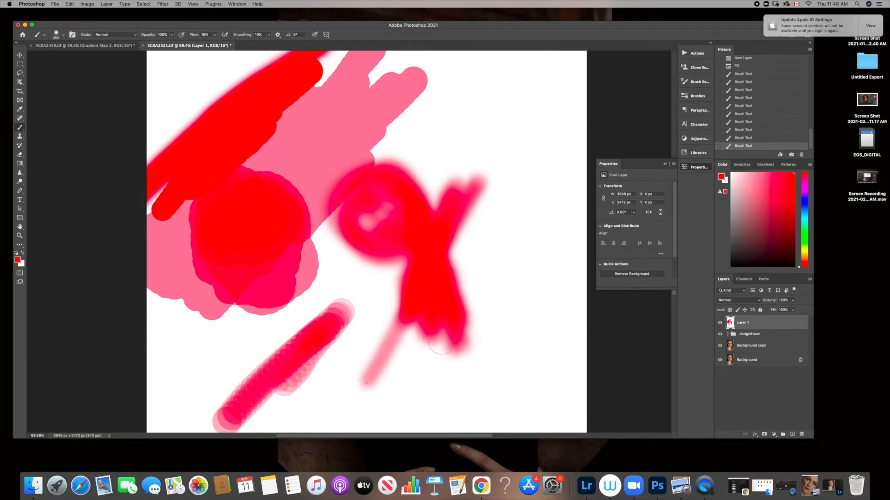
mouse_move(456, 259)
mouse_down()
mouse_move(440, 249)
mouse_move(436, 265)
mouse_move(445, 248)
mouse_move(422, 265)
mouse_move(456, 285)
mouse_move(468, 330)
mouse_up()
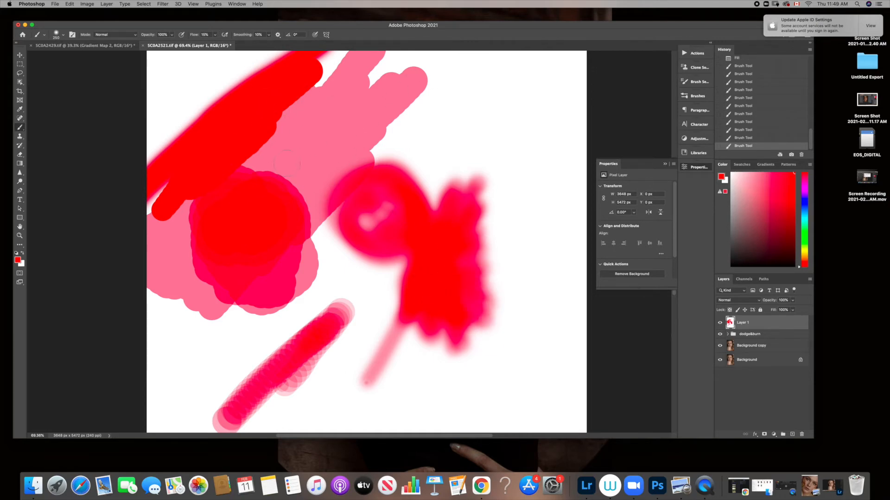
click(305, 140)
mouse_move(408, 155)
mouse_down()
mouse_move(404, 145)
mouse_move(441, 81)
mouse_move(417, 120)
mouse_move(443, 107)
mouse_move(431, 132)
mouse_move(448, 114)
mouse_move(429, 153)
mouse_move(419, 167)
mouse_move(386, 171)
mouse_up()
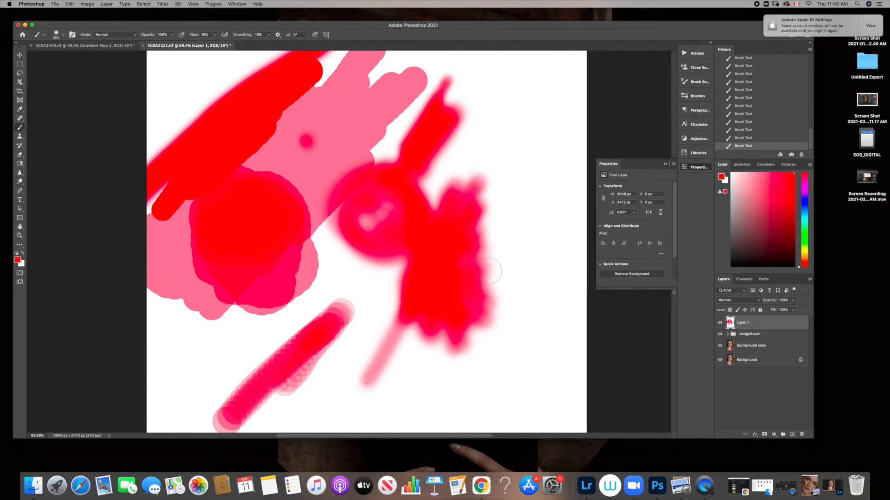
Delete the red-painted test layer, expand the dodge&burn group and set the brush flow to 1%.
drag(788, 329, 801, 434)
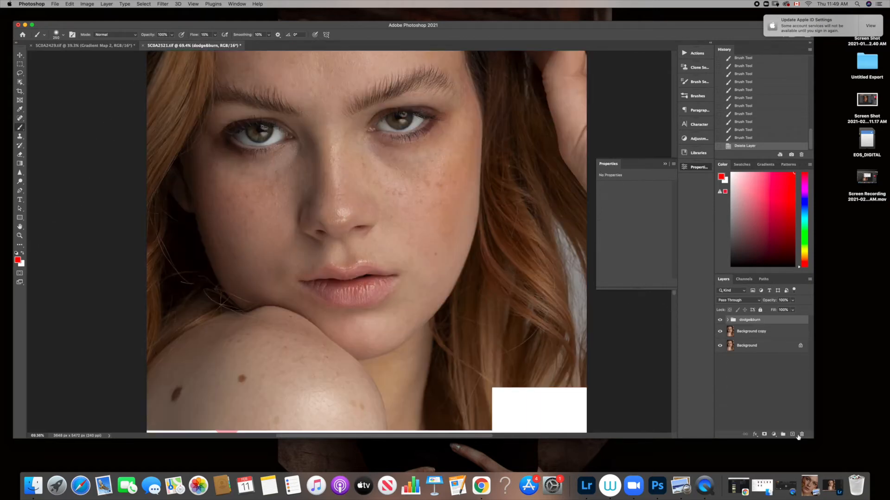
click(728, 320)
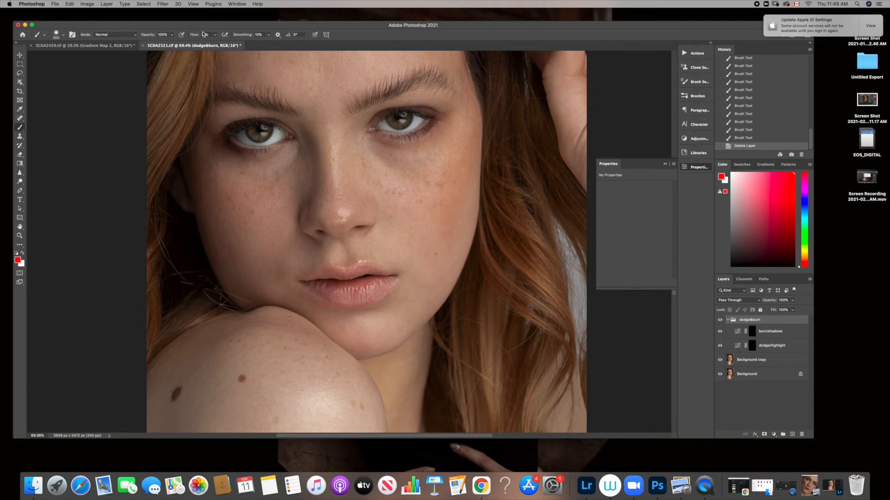
drag(199, 36, 81, 29)
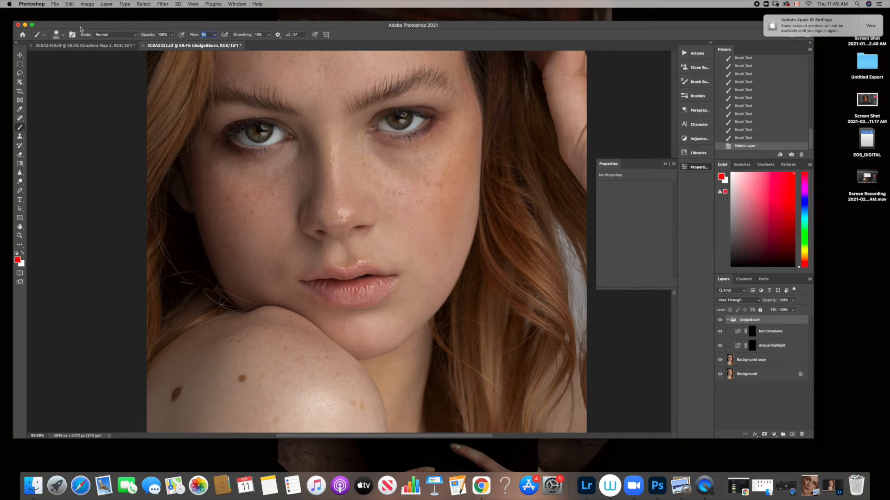
Reset the painting colours to black and white and swap foreground and background several times.
click(17, 253)
click(23, 253)
click(23, 254)
click(23, 254)
key(x)
key(x)
key(x)
key(x)
key(x)
key(x)
key(x)
View the curve of the dodge/highlight layer and make its layer mask active for painting.
click(752, 347)
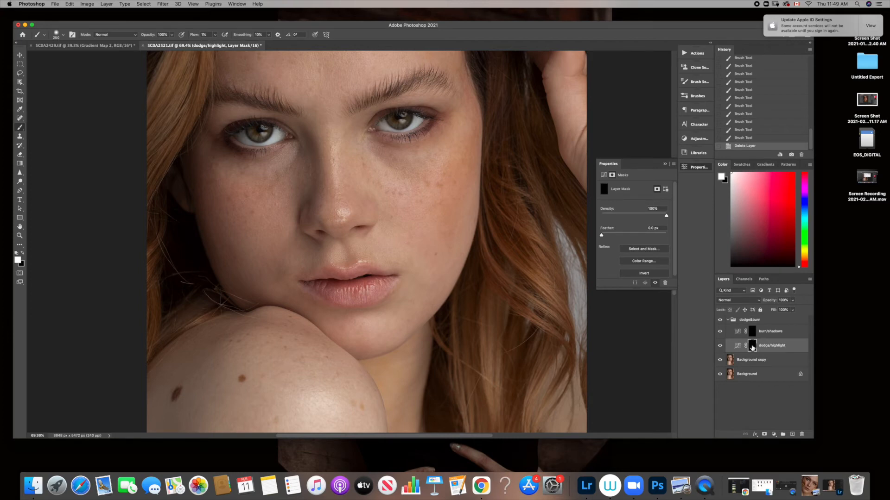
click(741, 346)
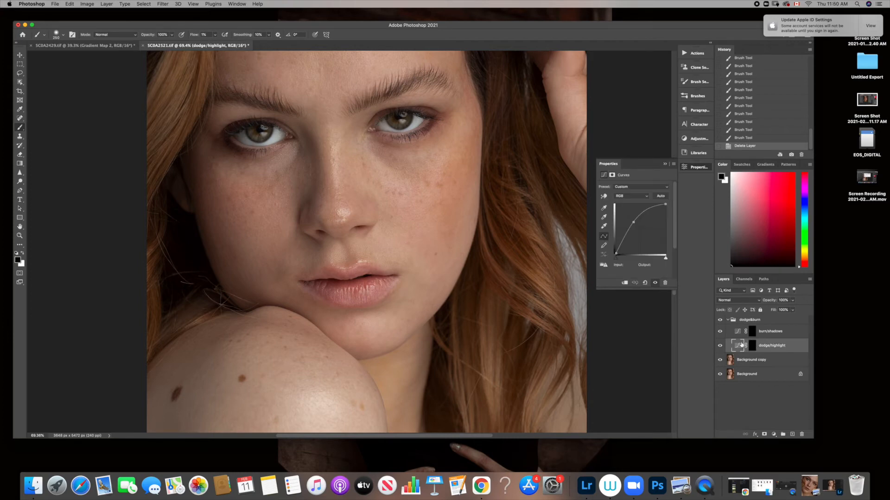
click(752, 345)
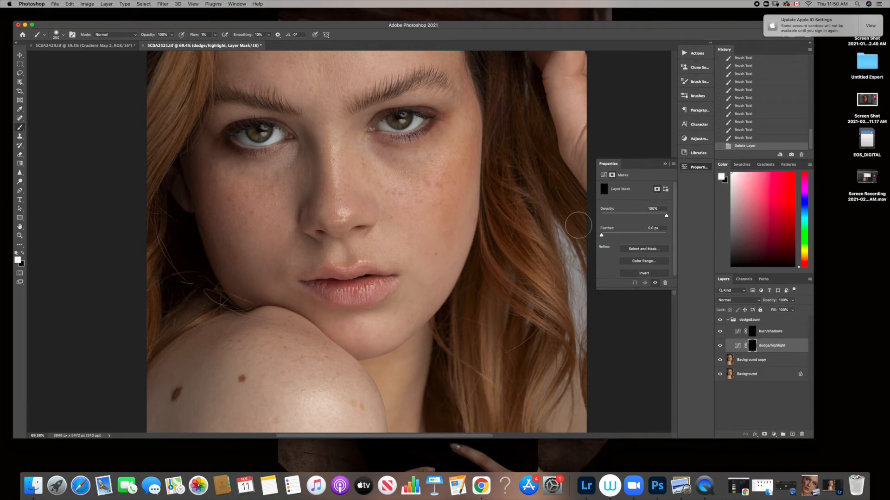
Adjust the brush down to a small tip and lightly paint white on the dodge/highlight mask over the cheek and beside the mouth.
key([)
key([)
key([)
key([)
key([)
key([)
key([)
key([)
key(])
key(])
key(])
key(])
key(])
key(])
key(])
key(])
key(])
key(])
key(])
key([)
key([)
key([)
key([)
key([)
key([)
key([)
key([)
key([)
key([)
key([)
key([)
key([)
key([)
key(])
key(])
key(])
key(])
key(])
key(])
key([)
key([)
key([)
key([)
key([)
key([)
key([)
drag(384, 186, 392, 190)
drag(454, 227, 445, 230)
drag(407, 263, 402, 268)
drag(376, 195, 378, 207)
drag(391, 262, 407, 264)
click(400, 255)
Check the dodge/highlight curve again, return to its mask, dab white beside the lower cheek spot and swap the painting colours.
click(736, 345)
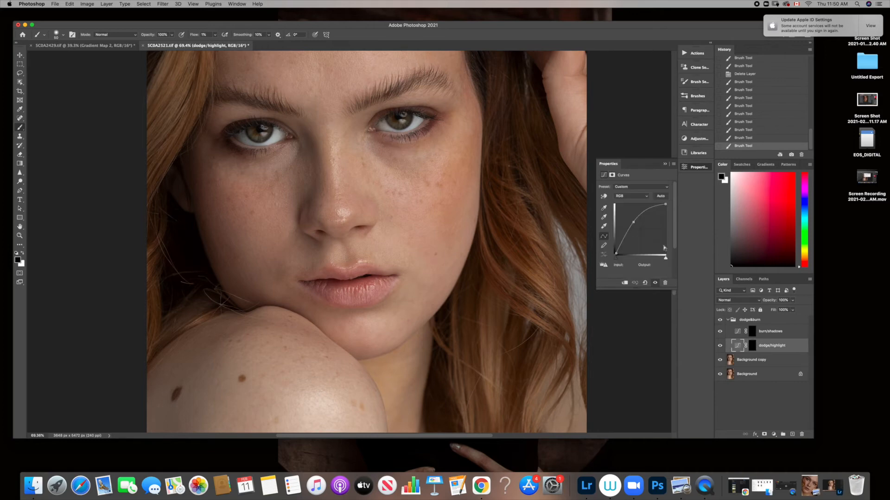
click(752, 346)
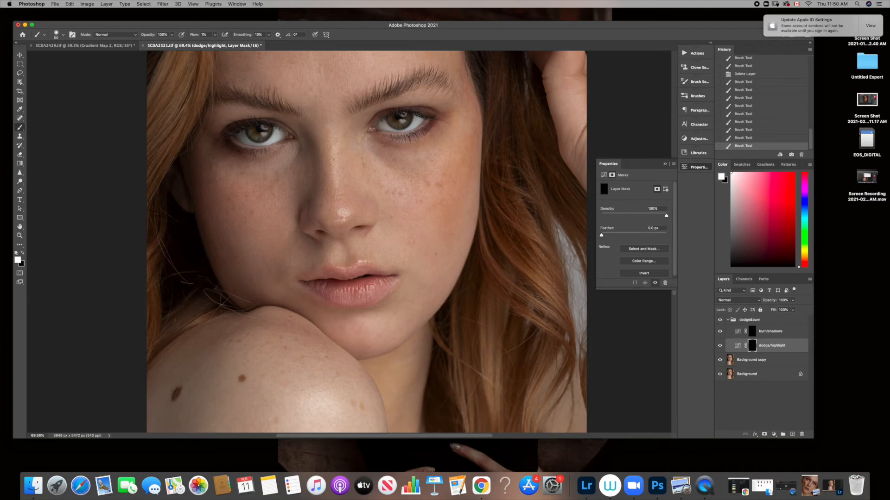
click(430, 249)
click(429, 250)
key(x)
Select the dodge&burn group, switch to Preview to examine the portrait 1.jpg and minimise it again.
click(747, 320)
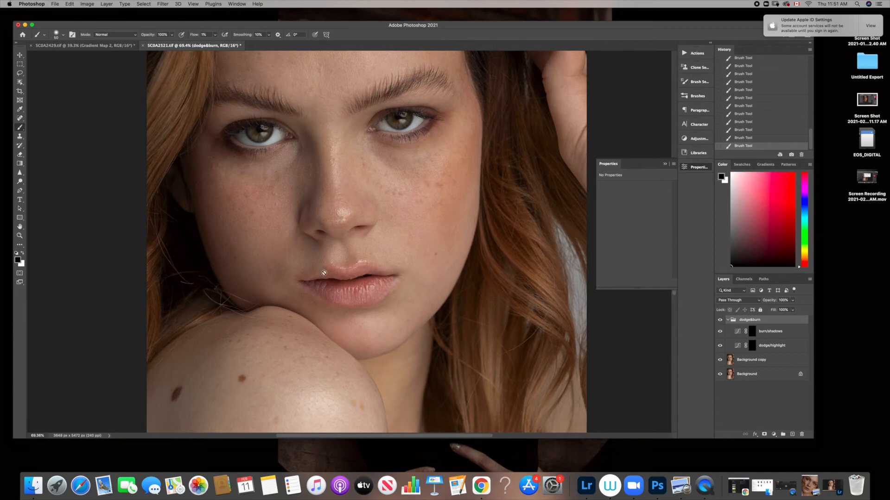
click(812, 492)
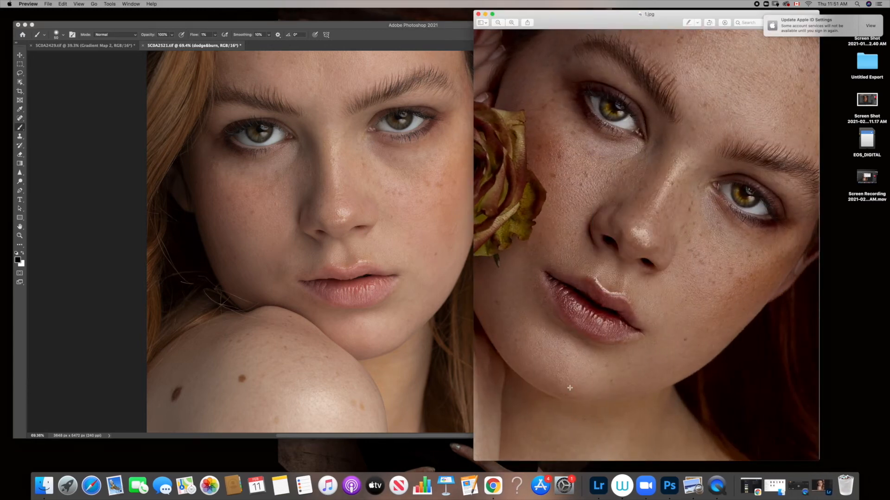
click(485, 14)
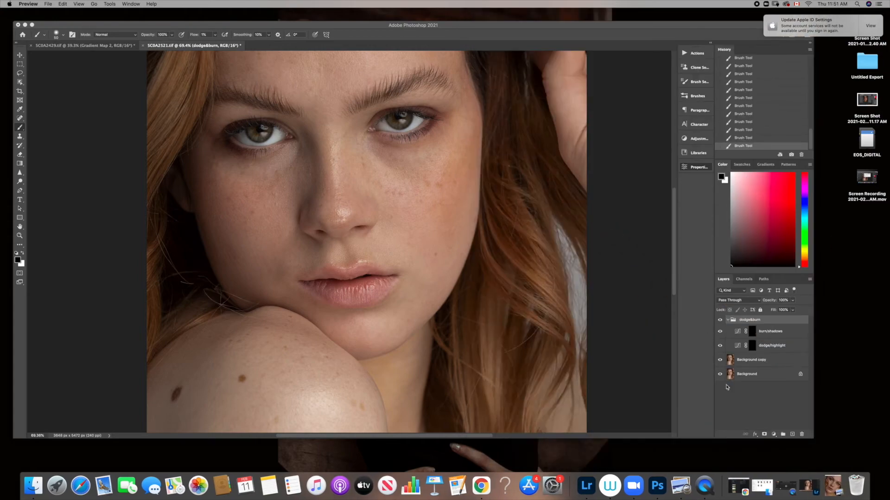
Add a Black & White adjustment layer and move it above the dodge&burn group.
click(773, 434)
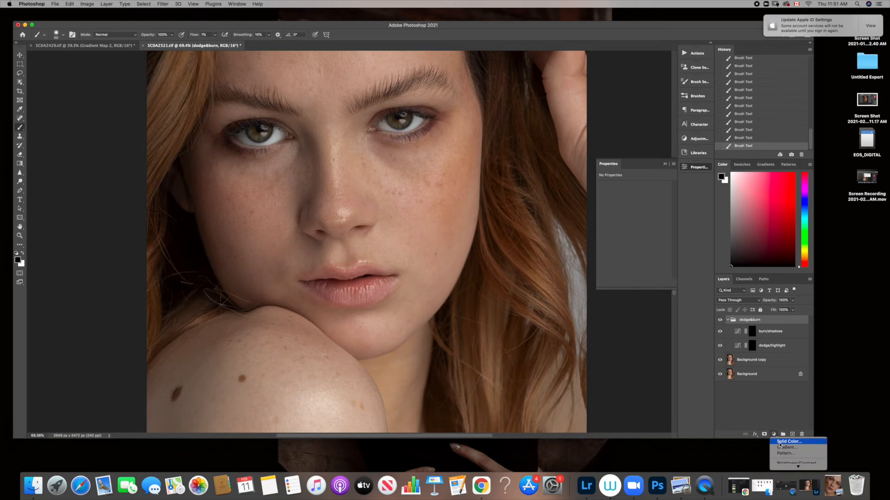
mouse_move(798, 466)
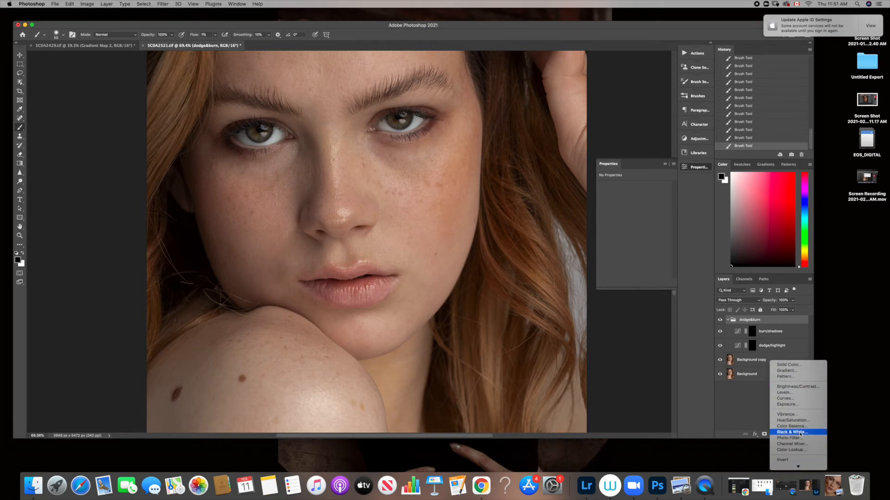
click(797, 433)
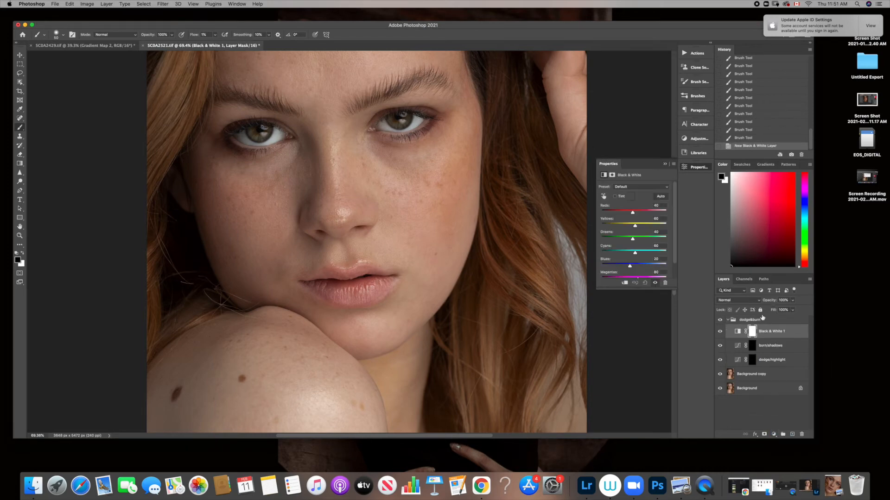
mouse_move(761, 324)
mouse_down()
mouse_move(761, 314)
mouse_move(761, 322)
mouse_up()
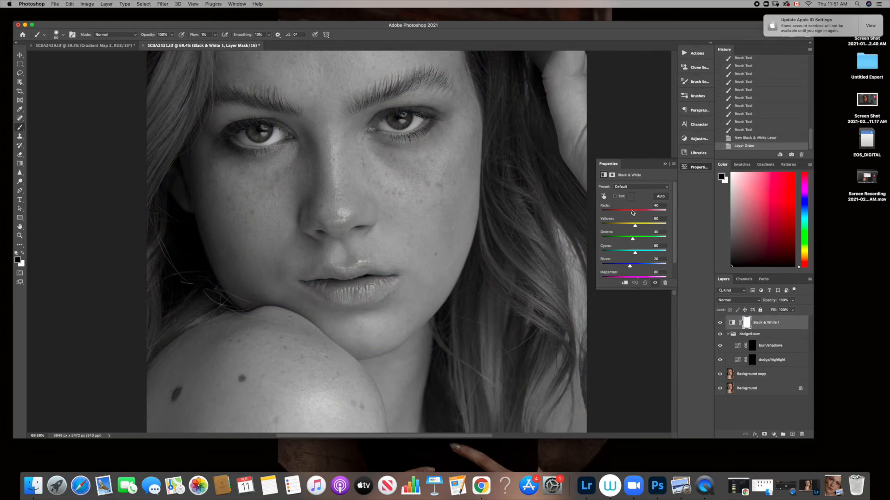
Darken the Black & White adjustment by setting Reds to about -108 and Yellows to about -58, and collapse its properties.
drag(633, 212, 619, 228)
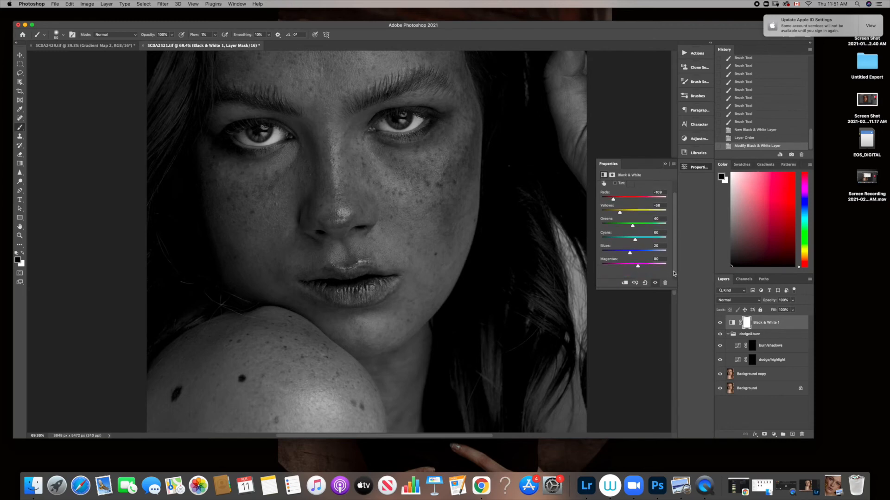
mouse_move(636, 254)
mouse_down()
mouse_move(655, 255)
mouse_move(602, 254)
mouse_move(683, 252)
mouse_move(635, 254)
mouse_up()
click(611, 244)
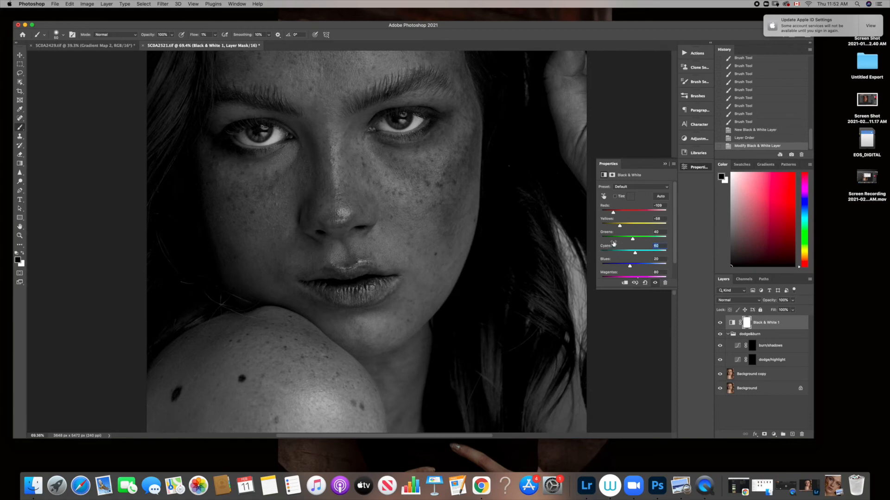
click(664, 164)
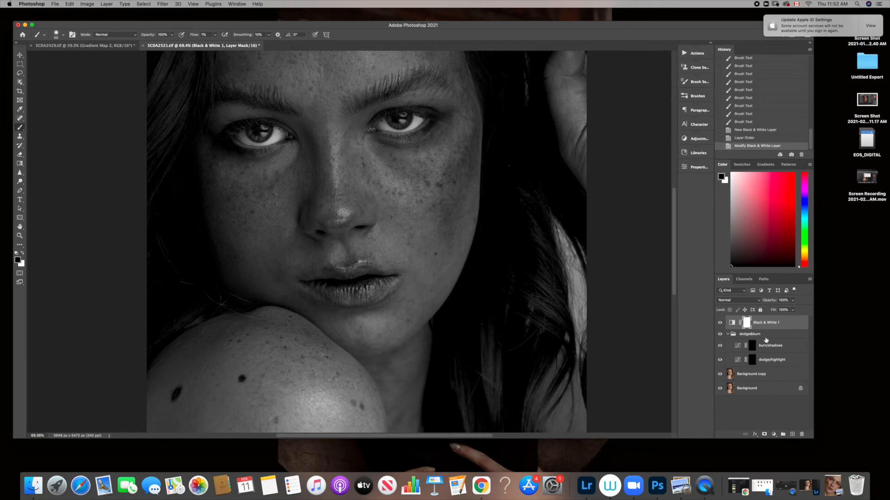
Activate the burn/shadows mask with white as the foreground colour and paint over the lower cheek near the jawline.
click(752, 346)
key(x)
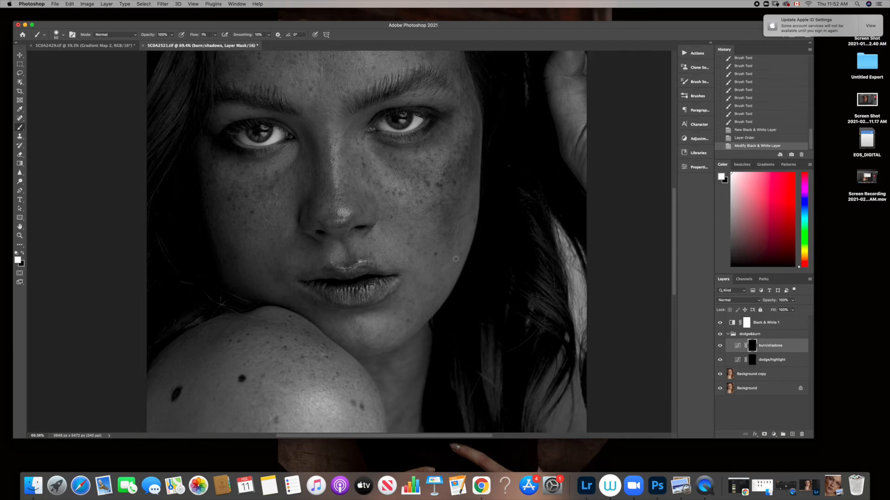
mouse_move(450, 262)
mouse_down()
mouse_move(431, 288)
mouse_move(444, 265)
mouse_up()
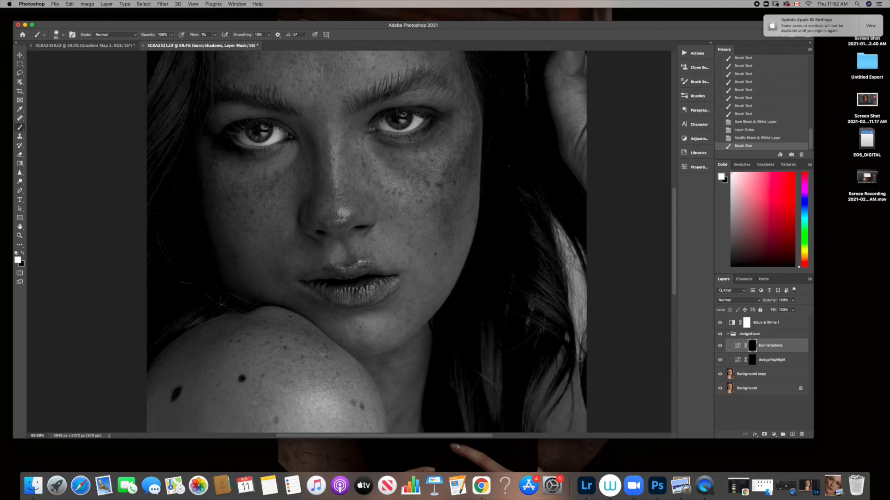
Compare the portrait with and without the burn/shadows layer by toggling its visibility.
click(720, 345)
click(720, 346)
click(720, 346)
click(720, 347)
click(720, 346)
click(720, 346)
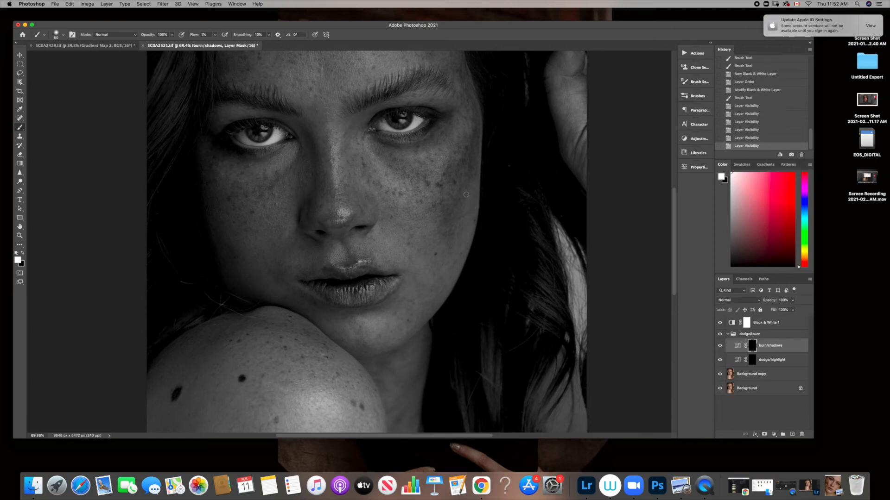
Paint low-flow white strokes on the burn/shadows mask over the temple and the outer cheek below the eye.
drag(468, 130, 493, 138)
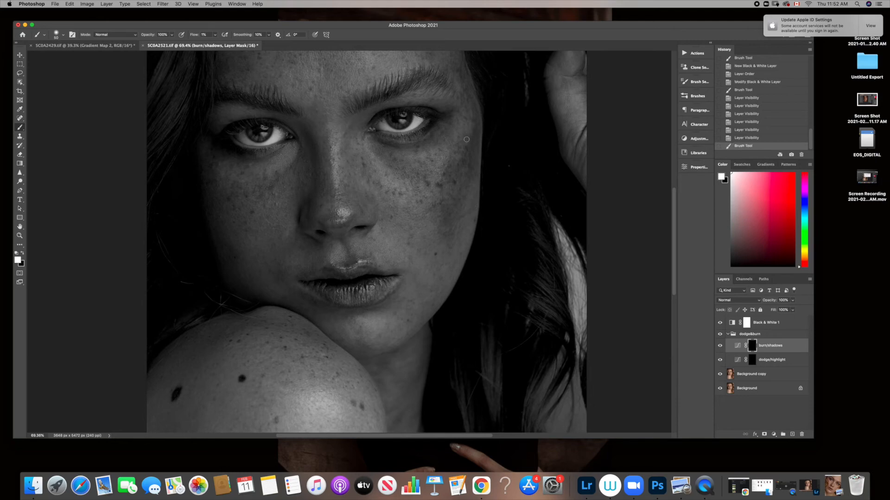
drag(473, 125, 470, 135)
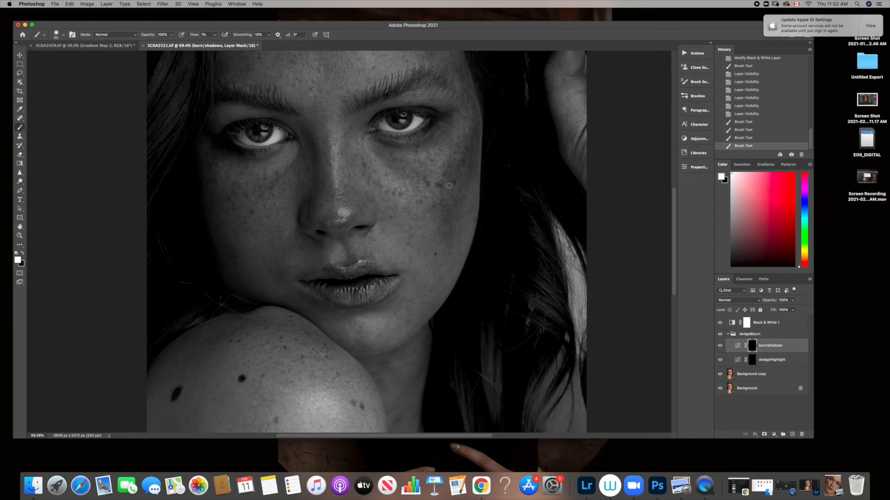
drag(447, 199, 444, 201)
drag(465, 164, 447, 201)
drag(448, 198, 449, 199)
drag(449, 186, 449, 190)
drag(450, 177, 449, 181)
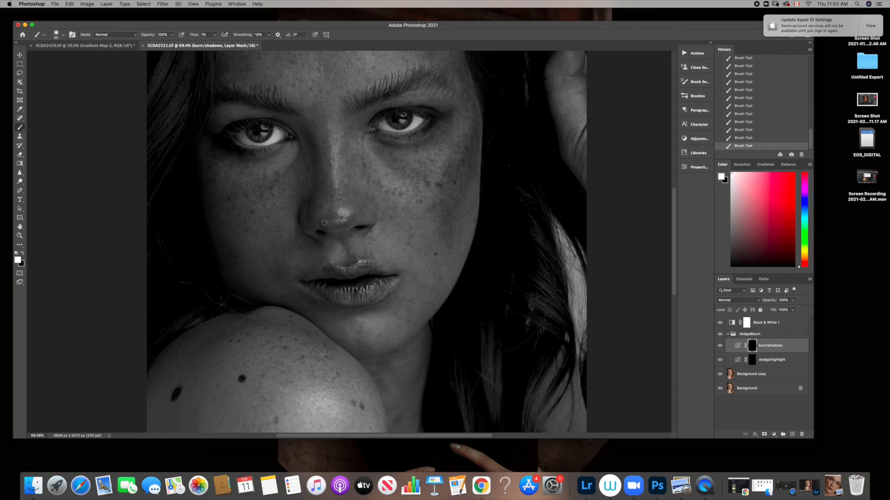
View the whole portrait in colour and compare it with the dodge&burn group hidden and shown, restoring the Black & White layer.
click(20, 235)
mouse_move(278, 185)
mouse_down()
mouse_move(179, 183)
mouse_move(199, 184)
mouse_up()
click(720, 322)
click(720, 334)
click(720, 334)
click(720, 334)
click(719, 335)
click(720, 322)
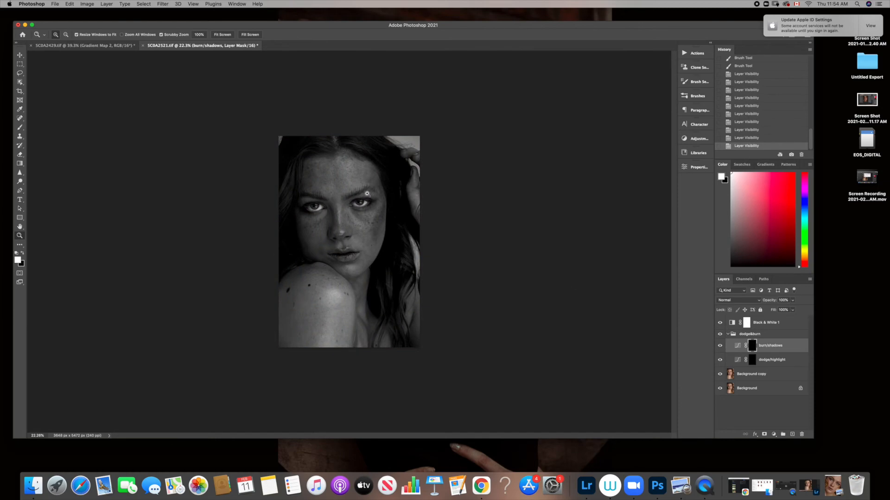
Close in on the eye and paint white on the burn/shadows mask over the temple beside it.
drag(429, 227, 391, 218)
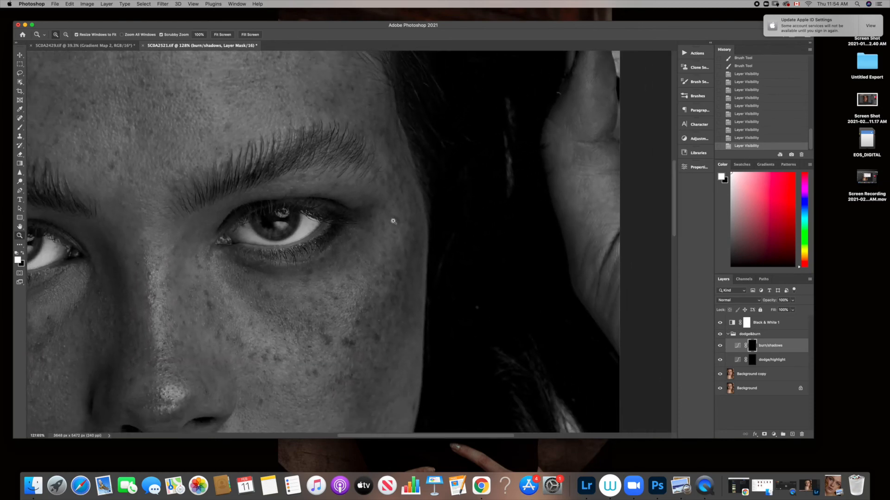
click(20, 127)
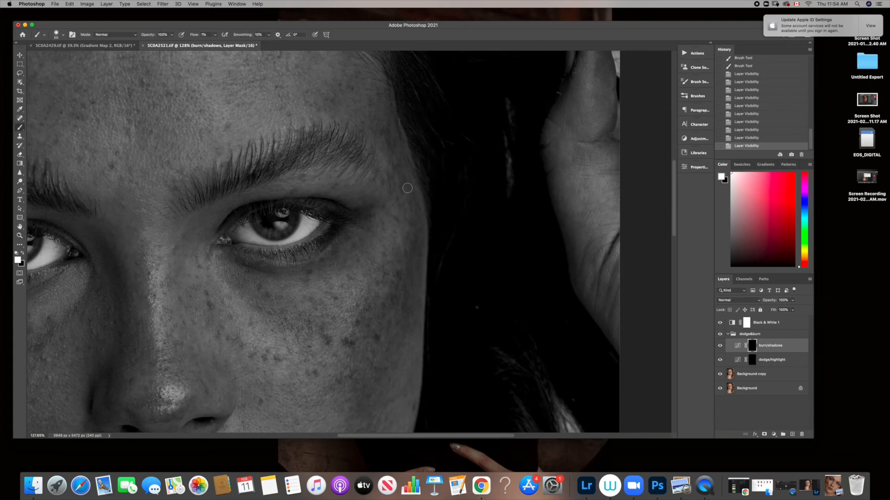
drag(405, 193, 402, 195)
click(398, 235)
click(403, 251)
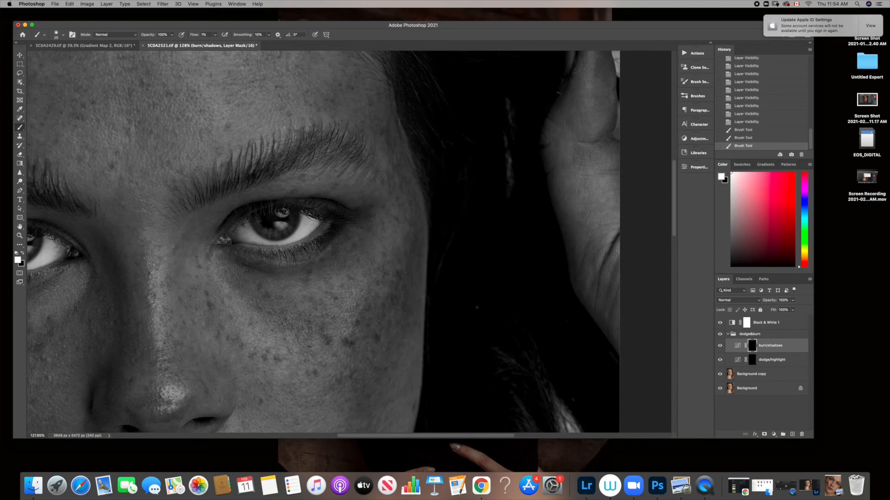
Dab white with a smaller brush on the burn/shadows mask in a diagonal run across the cheek below the eye.
click(378, 298)
click(366, 311)
click(354, 320)
click(341, 328)
click(328, 338)
click(317, 345)
click(307, 351)
click(299, 356)
click(298, 357)
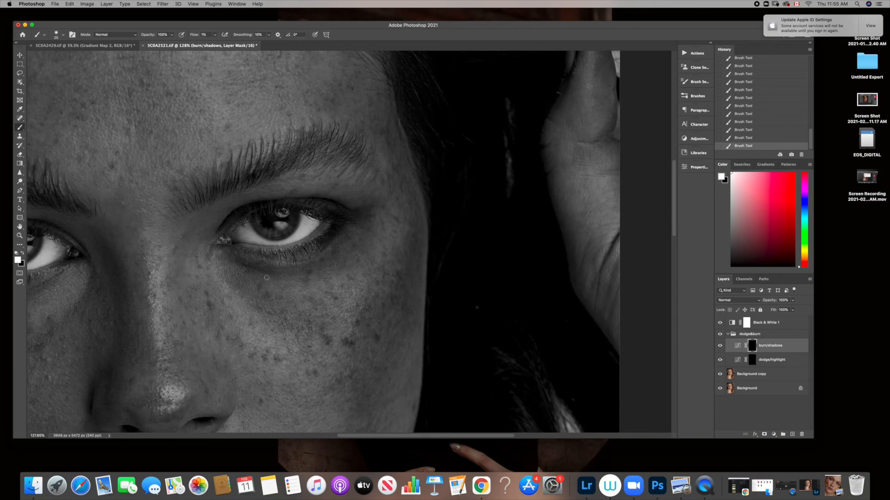
drag(675, 199, 680, 259)
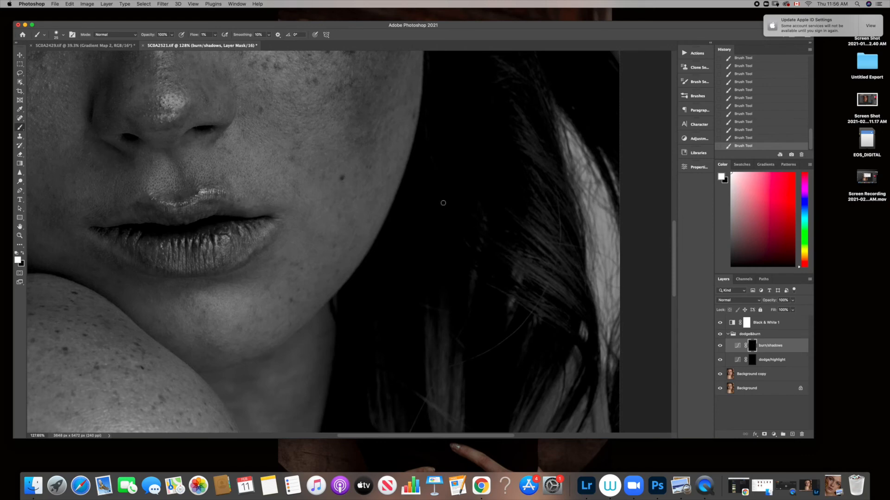
Paint on the dodge/highlight mask over the cheek with a larger brush, and compare the portrait with the dodge&burn group hidden and shown.
key(alt+bracketleft)
key(super+minus)
key(super+minus)
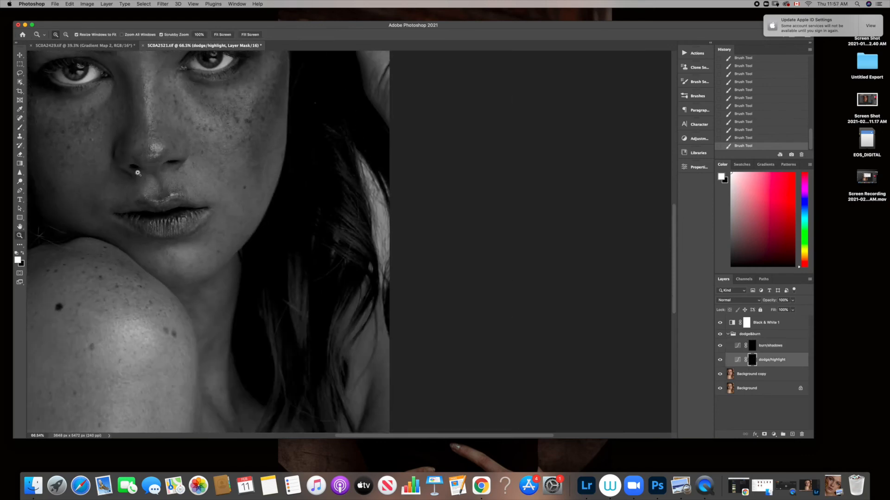
key(bracketright)
key(bracketright)
key(bracketright)
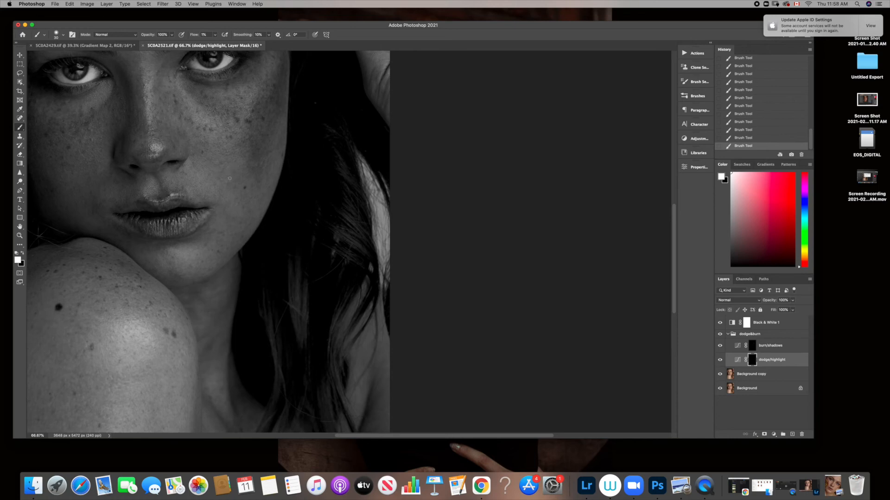
click(720, 334)
click(720, 334)
Rename the Black & White adjustment layer as helper.
double_click(767, 323)
text(H)
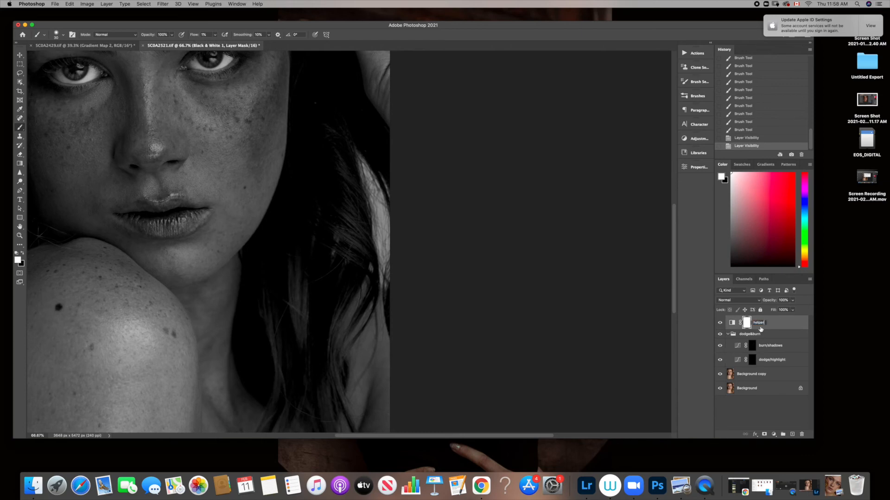
key(Return)
Compare the dodge&burn group hidden and shown in greyscale and in colour, restoring the helper layer at the end.
click(720, 334)
click(720, 334)
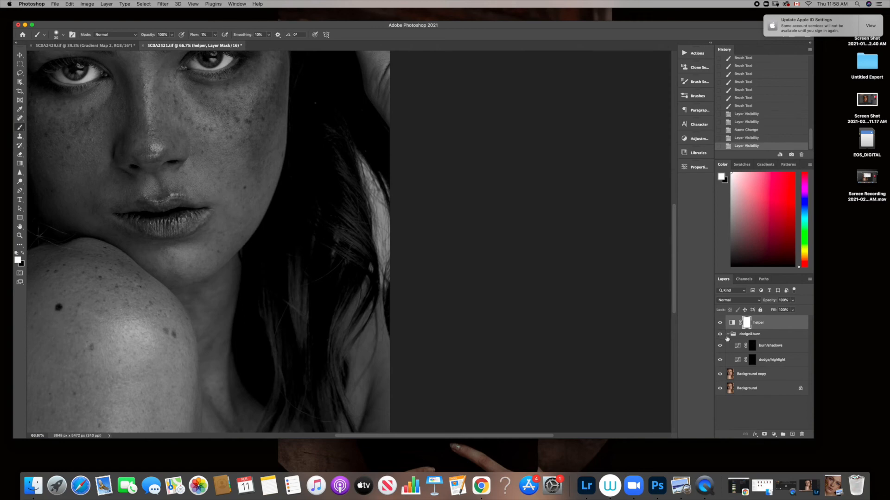
click(720, 334)
click(720, 334)
click(719, 323)
click(721, 334)
click(720, 335)
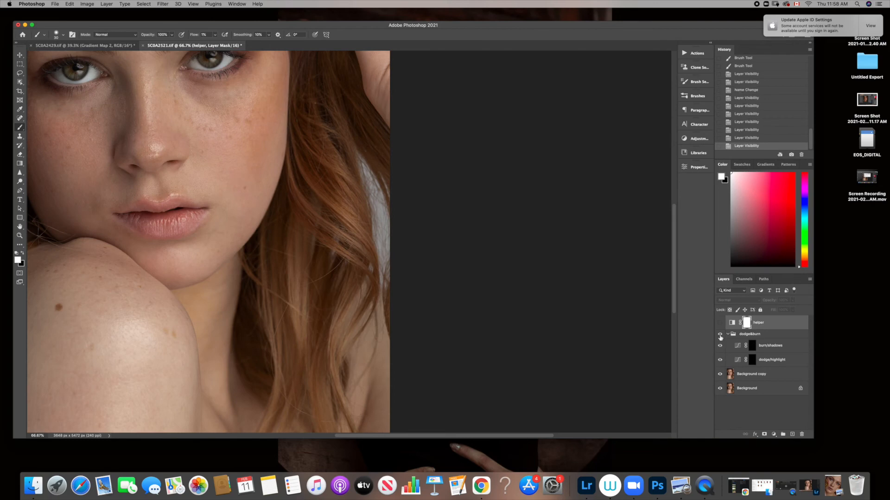
click(720, 335)
click(720, 334)
click(720, 323)
Dab white on the burn/shadows mask over the face with a much smaller brush.
click(752, 345)
key(bracketleft)
key(bracketleft)
key(bracketleft)
key(bracketleft)
key(bracketleft)
key(bracketleft)
key(bracketleft)
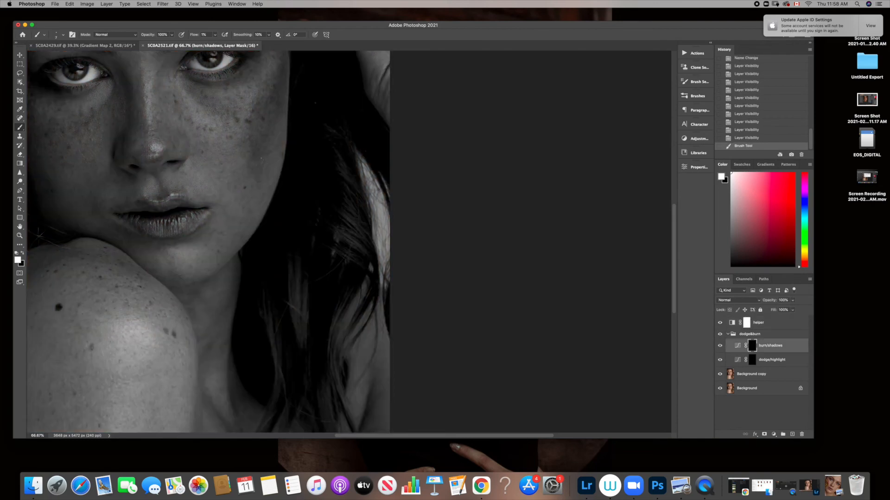
Paint a short white stroke on the dodge/highlight mask along the outer edge of the cheek.
click(764, 357)
key(x)
key(x)
drag(277, 135, 282, 146)
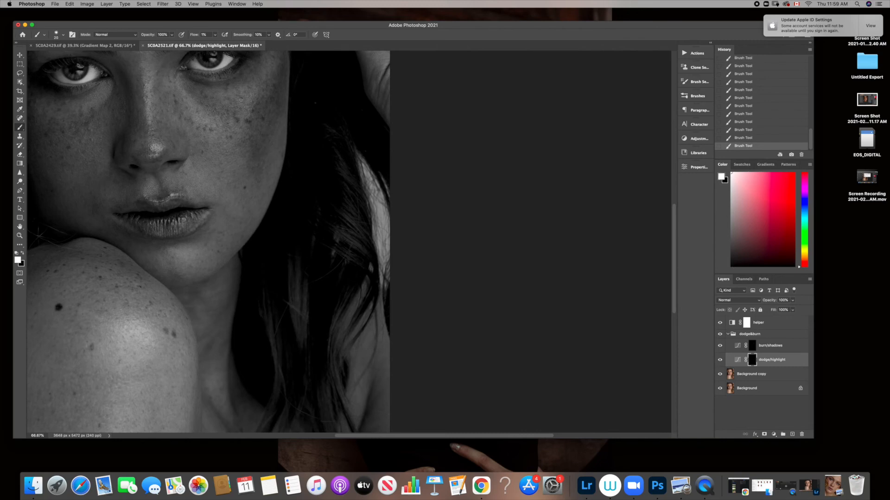
Enlarge the brush, set the dodge/highlight layer's blend mode to Luminosity, and hide the helper layer.
drag(241, 100, 357, 204)
key(bracketright)
key(bracketright)
key(bracketright)
key(bracketright)
key(bracketright)
key(bracketright)
key(bracketright)
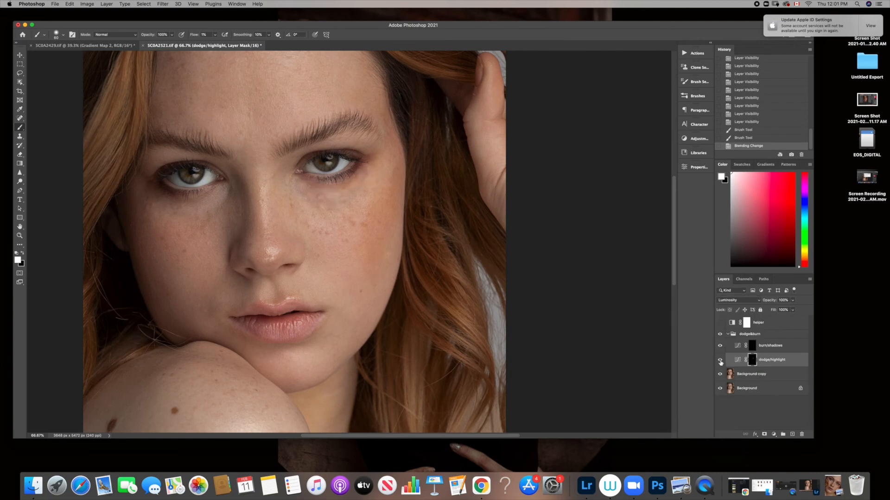
Compare the colour portrait with the dodge/highlight layer hidden and shown, and against an earlier history state.
click(721, 361)
click(720, 360)
click(720, 361)
click(720, 361)
click(744, 106)
click(746, 146)
click(720, 360)
click(720, 361)
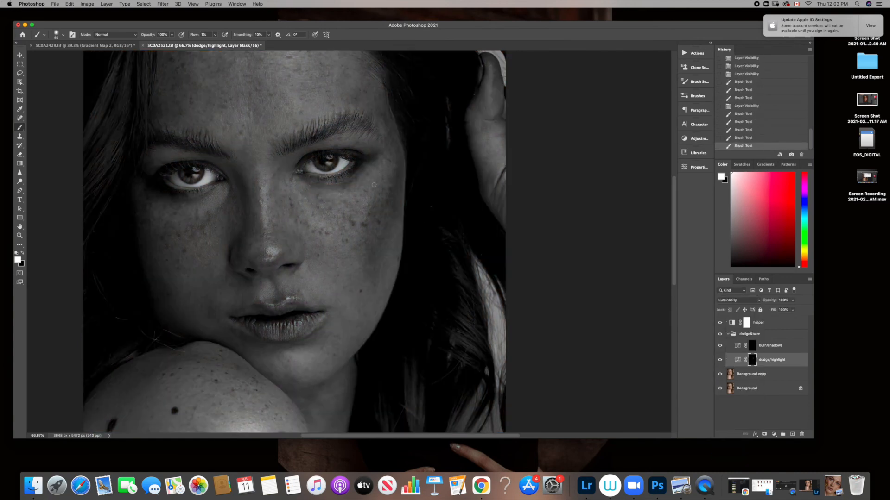
Paint a curved row of short low-flow strokes on the dodge/highlight mask beneath the eye nearer the raised hand.
key(x)
drag(373, 186, 369, 189)
drag(367, 189, 358, 193)
drag(357, 193, 353, 194)
drag(351, 193, 347, 195)
drag(347, 195, 336, 195)
key(x)
key(x)
key(x)
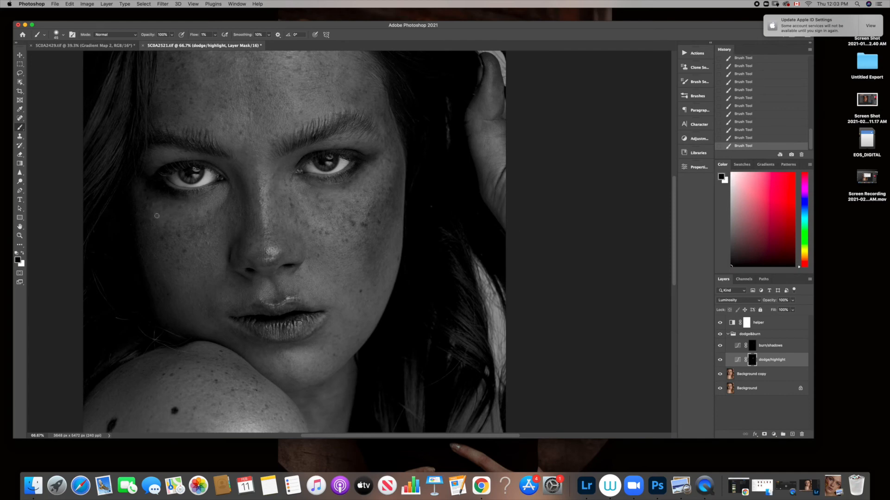
Enlarge the brush, hide the helper layer, and compare the colour portrait with the dodge&burn group hidden and shown.
key(x)
key(x)
key(bracketright)
key(bracketright)
key(bracketright)
key(bracketright)
click(719, 323)
click(719, 334)
click(720, 334)
click(720, 334)
click(720, 335)
Touch up the dodge/highlight mask on the colour portrait with a smaller brush, swapping the black and white paint colours.
key(bracketleft)
key(bracketleft)
key(bracketleft)
key(bracketleft)
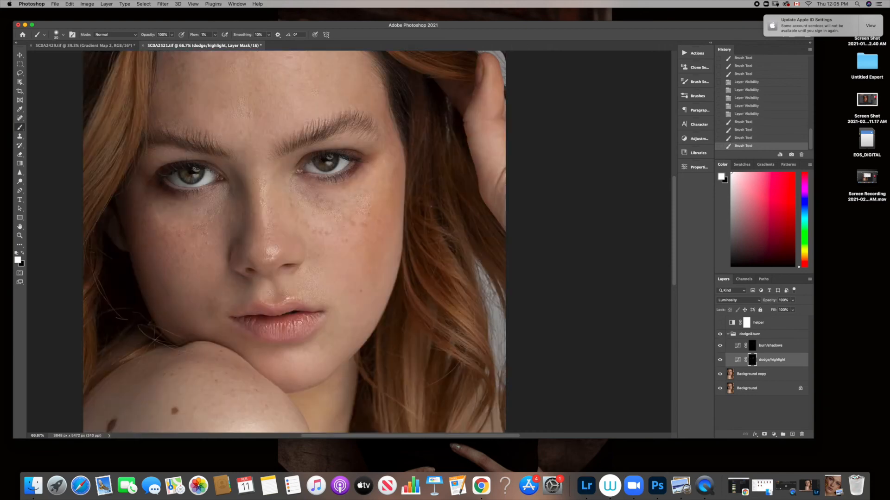
key(x)
key(shift+b)
key(shift+b)
key(shift+b)
key(shift+b)
key(x)
key(x)
Paint a larger brush stroke on the dodge/highlight mask down the shadowed side of the nose.
key(bracketright)
key(bracketright)
key(bracketright)
key(bracketright)
key(bracketright)
key(bracketright)
key(bracketright)
key(bracketright)
key(x)
drag(235, 193, 234, 242)
key(x)
key(x)
Show the helper layer again and paint a short stroke on the dodge/highlight mask over the cheek beside the nose.
click(720, 322)
key(bracketleft)
key(bracketleft)
key(bracketleft)
key(bracketleft)
scroll(312, 258, down, 5)
key(bracketright)
key(bracketright)
key(bracketright)
mouse_move(313, 258)
mouse_down()
mouse_move(303, 250)
mouse_move(316, 244)
mouse_up()
click(22, 253)
click(22, 253)
Dab white with a smaller brush on the dodge/highlight mask over the shadowed cheek near the nostril.
scroll(306, 230, up, 5)
key(bracketleft)
key(bracketleft)
key(bracketleft)
key(bracketleft)
key(bracketleft)
key(bracketleft)
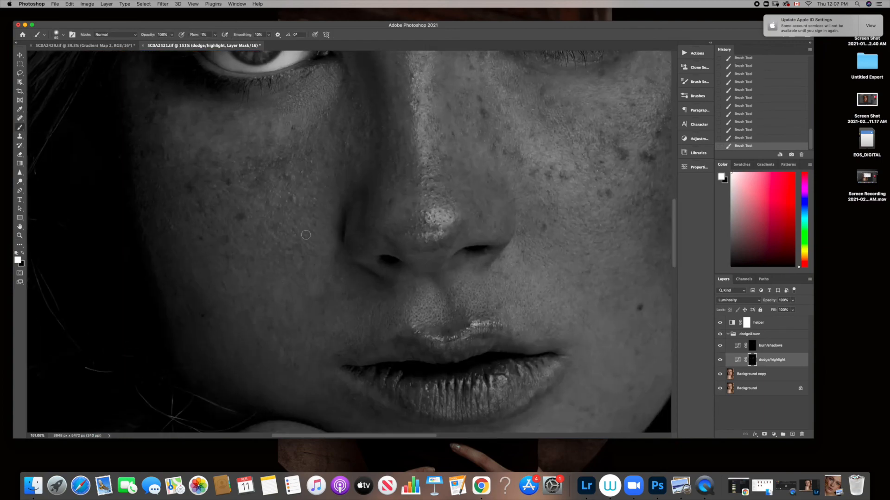
Paint on the burn/shadows mask around the lit wing of the nose, adjusting to a smaller brush.
key(alt+bracketright)
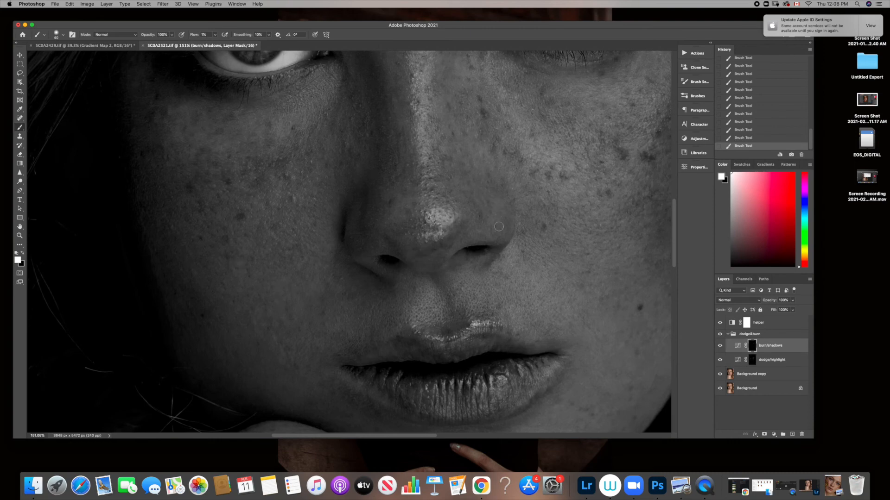
key(bracketleft)
key(bracketleft)
key(bracketleft)
key(bracketright)
key(bracketright)
Dab white on the dodge/highlight mask beside the nose tip, beneath the eye and at the temple.
key(alt+bracketleft)
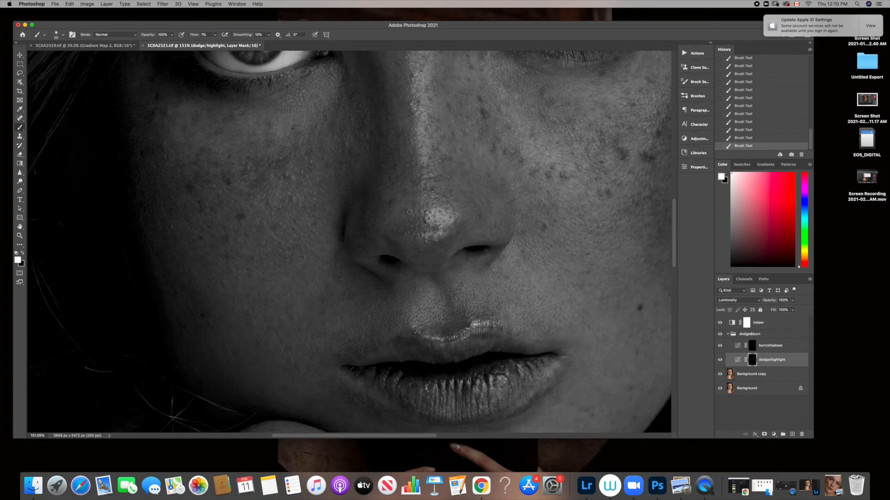
scroll(407, 204, up, 10)
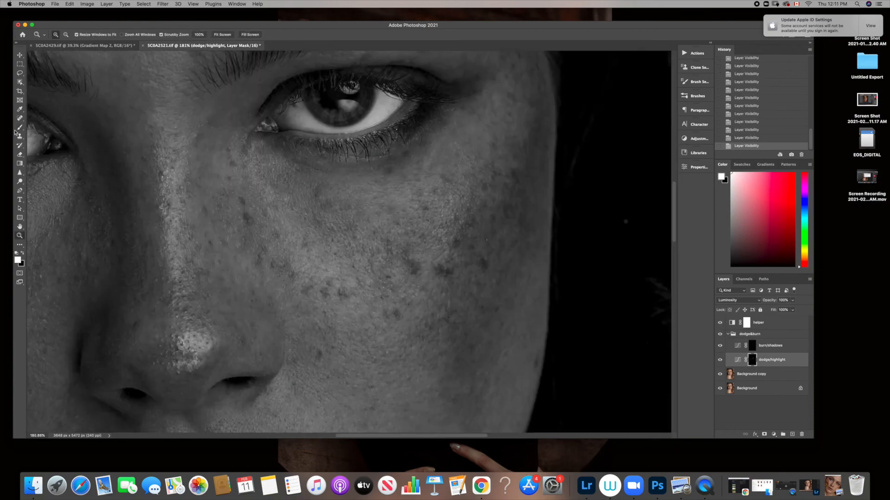
click(299, 202)
click(299, 203)
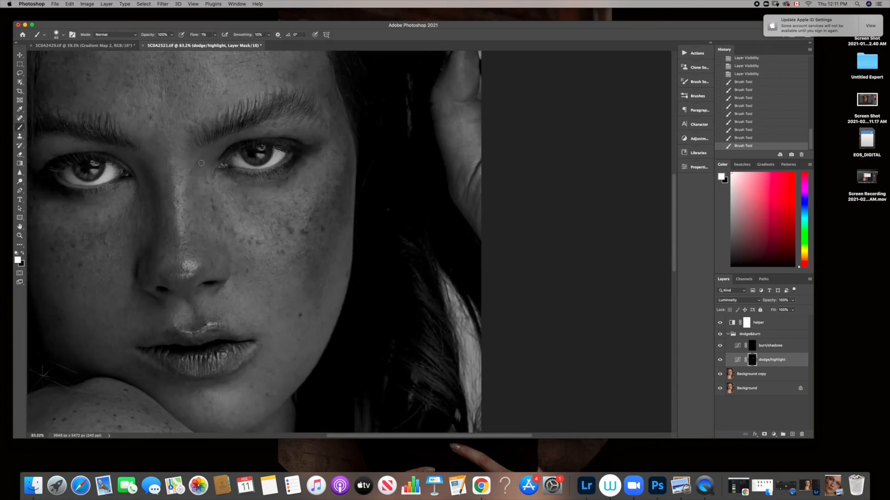
click(331, 136)
Paint white with a larger brush on the burn/shadows mask beside the outer corner of the eye.
click(752, 345)
key(bracketright)
key(bracketright)
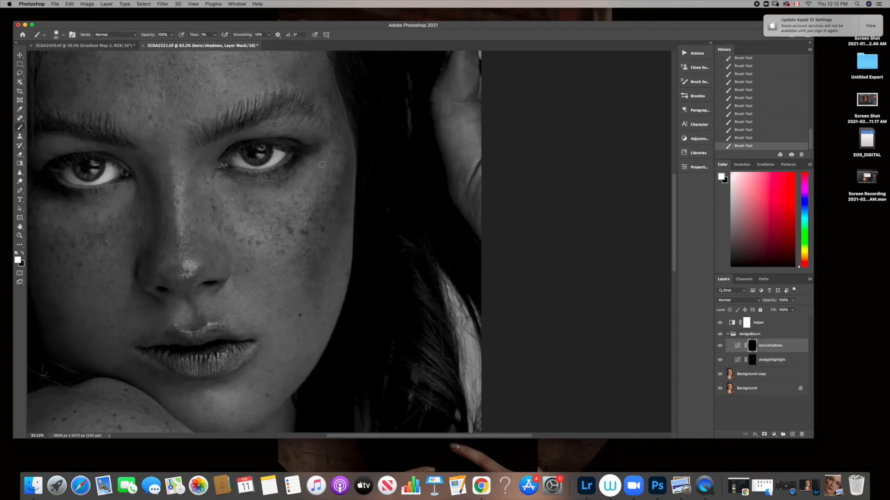
Retouch the cheek beside the mouth corner on the dodge/highlight mask with a progressively smaller brush.
key(alt+bracketleft)
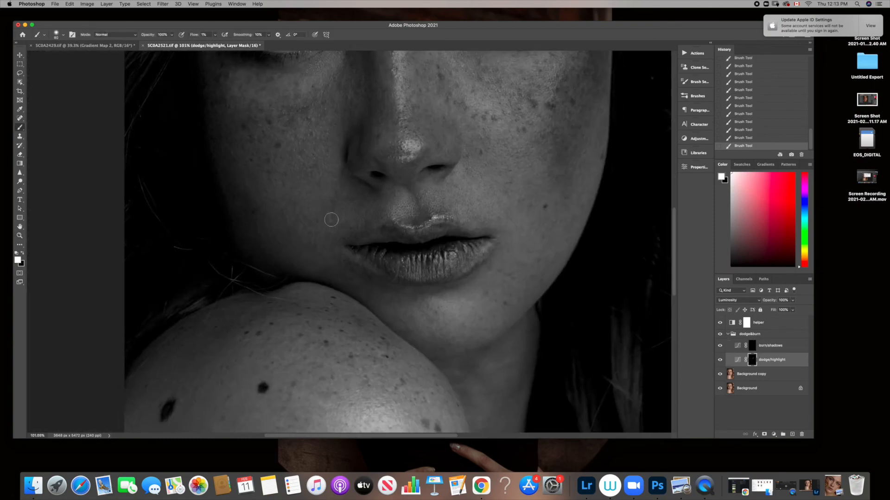
key(x)
key(x)
key(x)
key(x)
key(bracketleft)
key(bracketleft)
key(bracketleft)
key(bracketleft)
key(bracketleft)
key(bracketleft)
key(bracketleft)
key(bracketleft)
key(bracketleft)
key(bracketleft)
key(bracketleft)
key(x)
key(x)
Enlarge the brush and paint a stroke across the jaw edge beside the mouth on the dodge/highlight mask.
key(bracketright)
key(bracketright)
key(x)
key(x)
key(bracketright)
key(bracketright)
key(bracketright)
key(bracketright)
key(bracketright)
key(x)
drag(548, 266, 578, 264)
Reduce the brush size and paint white over the outer cheek on the burn/shadows mask.
key(x)
key(bracketleft)
key(bracketleft)
key(bracketleft)
key(bracketleft)
key(alt+bracketright)
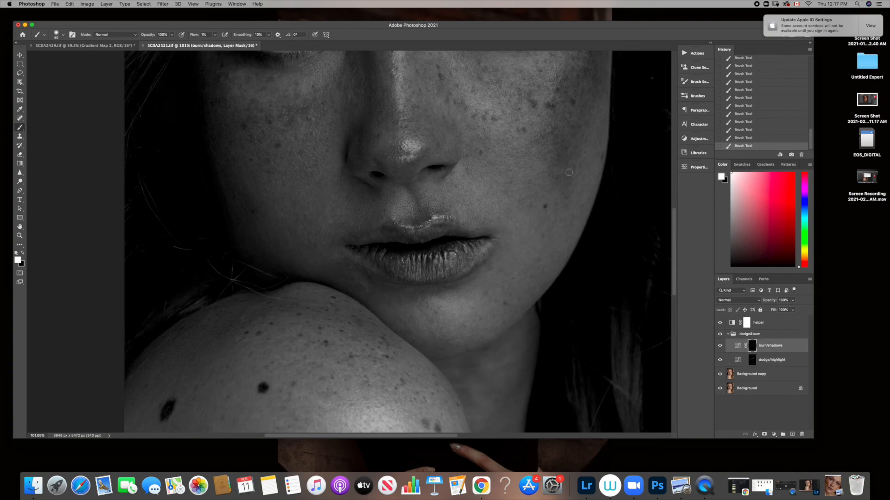
Paint white around the eyes and upper cheek on the dodge/highlight mask.
scroll(593, 232, up, 5)
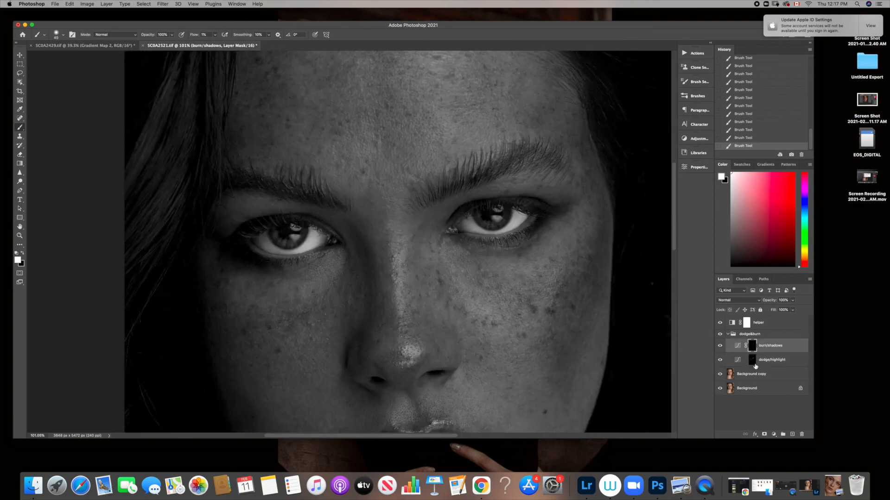
key(alt+bracketleft)
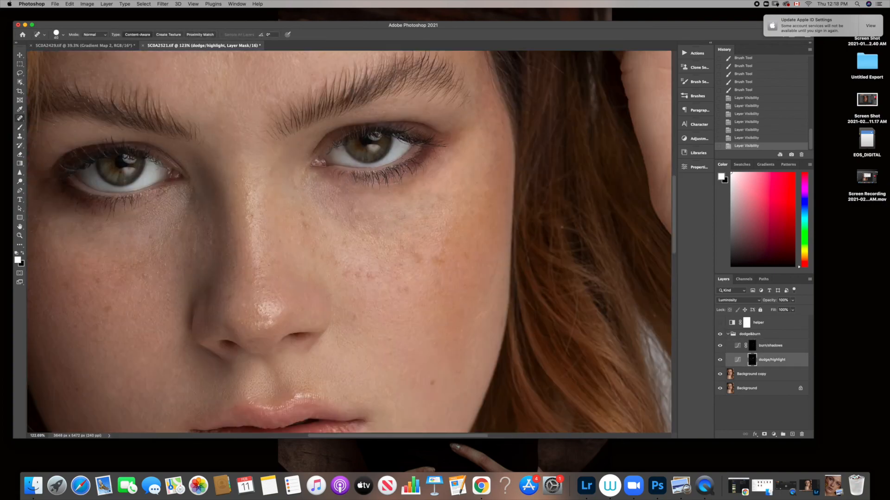
key(b)
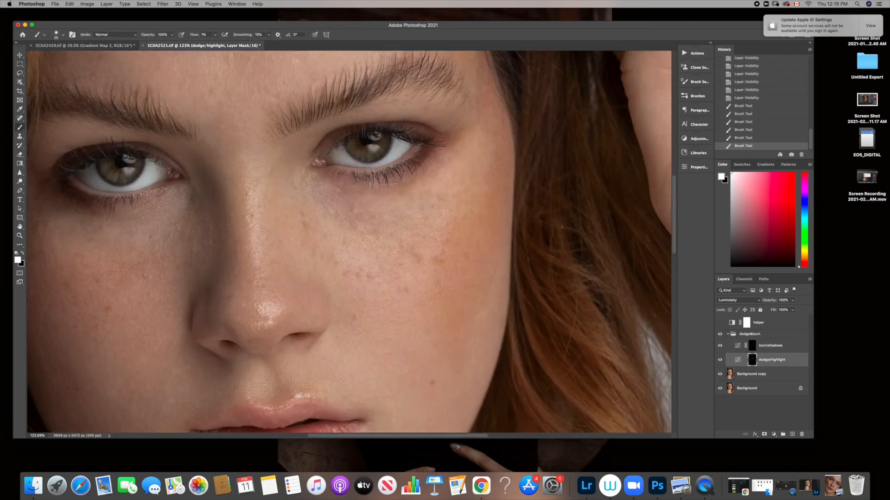
key(x)
key(x)
Retouch the eye and cheek area on the burn/shadows mask with a progressively smaller brush.
key(alt+bracketright)
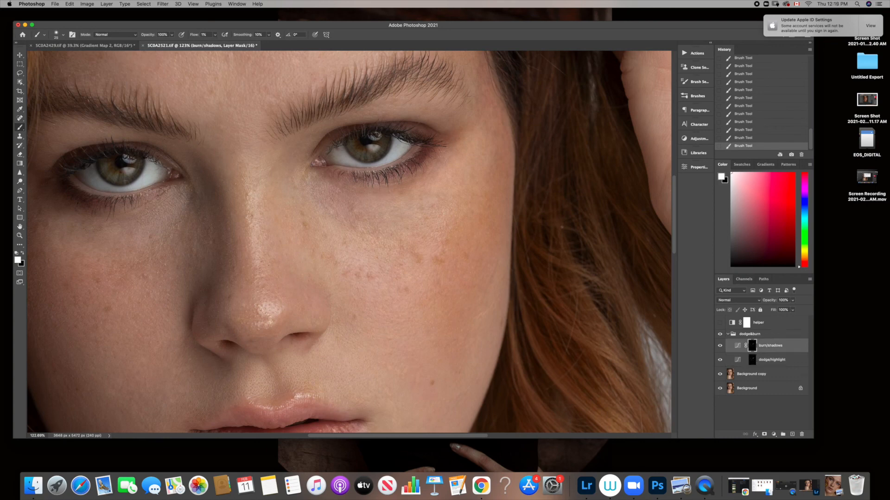
key(x)
key(bracketleft)
key(bracketleft)
key(bracketleft)
key(bracketleft)
key(x)
Show the helper layer and retouch the temple on the burn/shadows mask and the cheek beside the nose on the dodge/highlight mask.
click(719, 323)
key(bracketleft)
key(bracketleft)
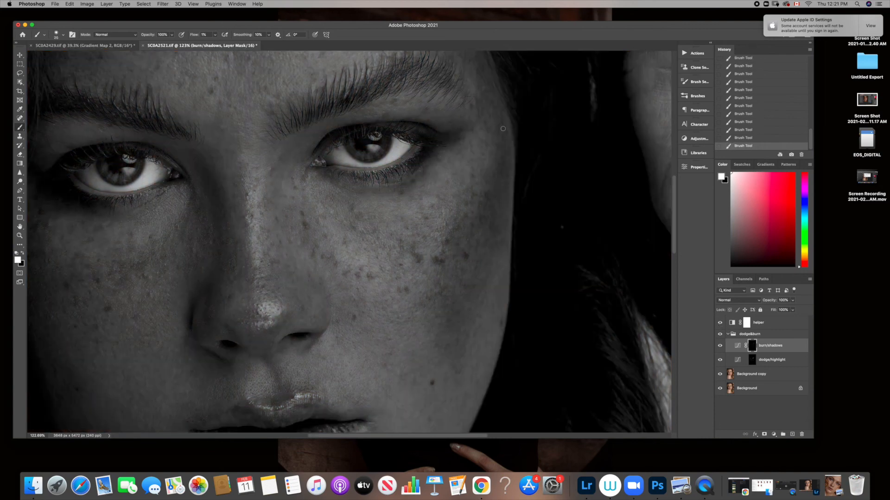
key(bracketright)
key(alt+bracketleft)
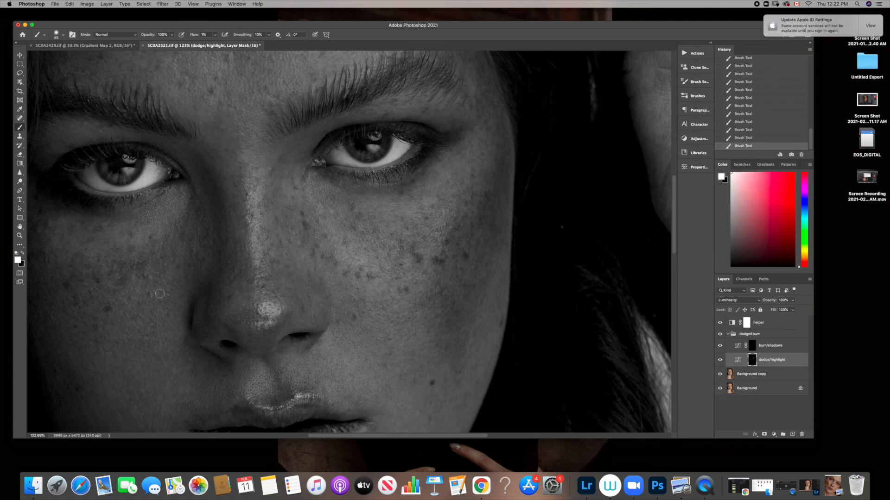
Paint white on the chin on the burn/shadows mask with a small brush.
key(alt+bracketright)
key(bracketright)
key(bracketright)
key(bracketleft)
key(bracketleft)
drag(398, 435, 362, 436)
drag(678, 218, 680, 218)
drag(676, 217, 676, 262)
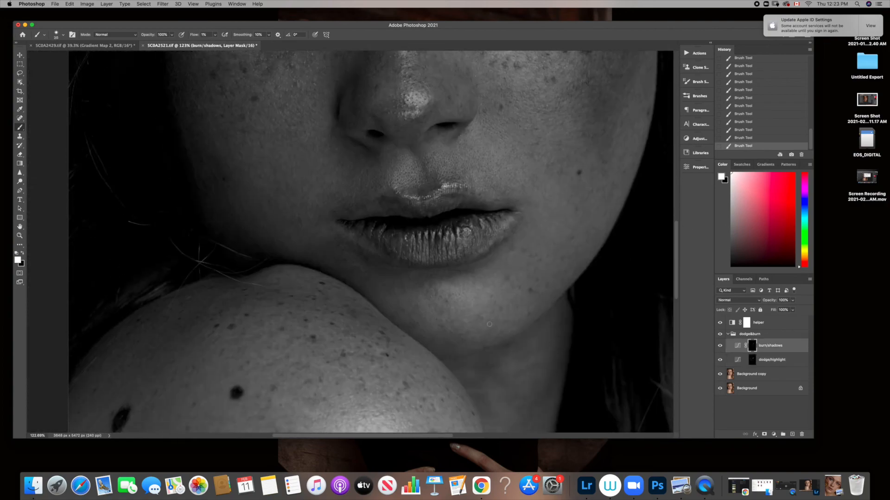
Target the dodge/highlight layer and enlarge the brush for broader retouching of the lower face.
click(769, 360)
key(bracketright)
key(bracketright)
key(bracketright)
key(bracketright)
key(bracketright)
Compare the lower face with and without the dodge&burn group.
click(720, 334)
click(720, 335)
click(720, 334)
click(720, 335)
click(720, 335)
click(720, 335)
Enlarge the brush further and paint a stroke from below the mouth corner toward the jaw edge on the dodge/highlight mask.
key(bracketright)
key(bracketright)
key(bracketright)
key(bracketright)
key(x)
key(x)
mouse_move(361, 266)
mouse_down()
mouse_move(346, 265)
mouse_move(351, 280)
mouse_move(297, 279)
mouse_up()
Hide the helper layer and paint a black stroke across the chin on the dodge/highlight mask with a smaller brush.
key(bracketleft)
key(x)
key(z)
click(720, 335)
click(720, 323)
key(b)
mouse_move(469, 299)
mouse_down()
mouse_move(476, 316)
mouse_move(423, 331)
mouse_up()
Paint a short white stroke at the jaw edge beside the mouth on the burn/shadows mask and show the helper layer.
key(x)
key(x)
key(z)
drag(313, 269, 357, 270)
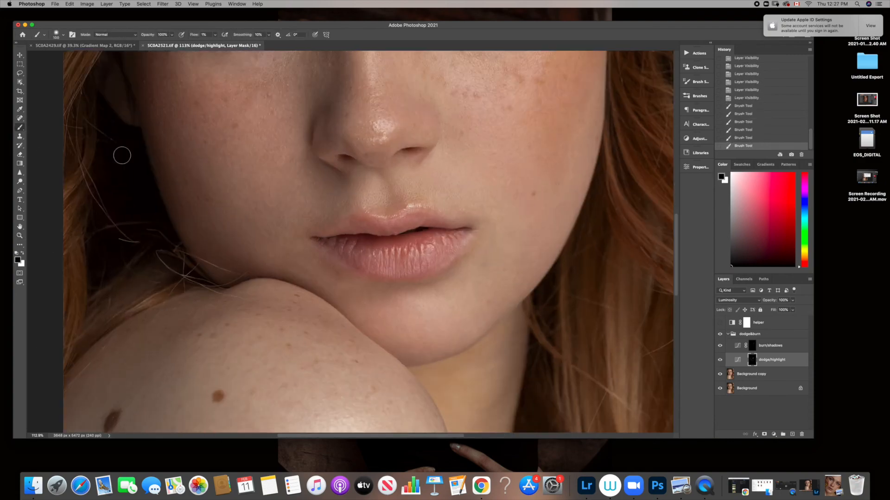
click(20, 127)
click(752, 345)
key(x)
drag(293, 266, 282, 264)
click(719, 322)
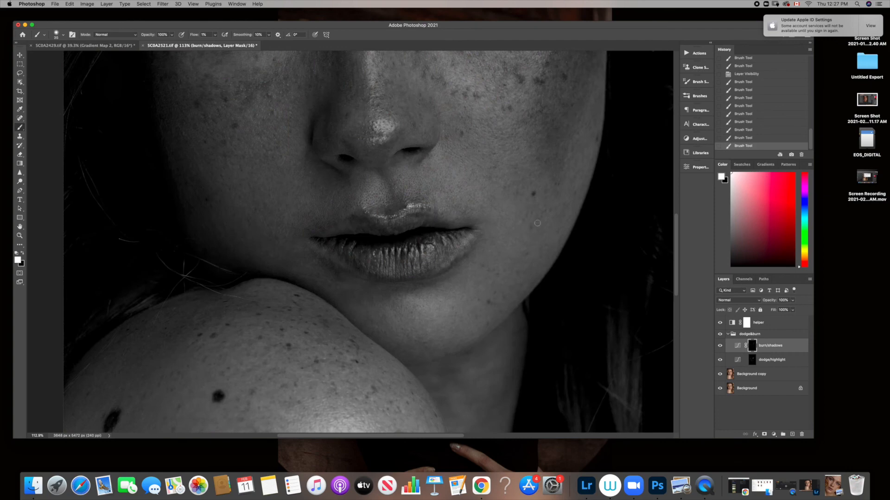
Retouch the jaw edge on the dodge/highlight mask and the side of the nose on the burn/shadows mask.
click(753, 360)
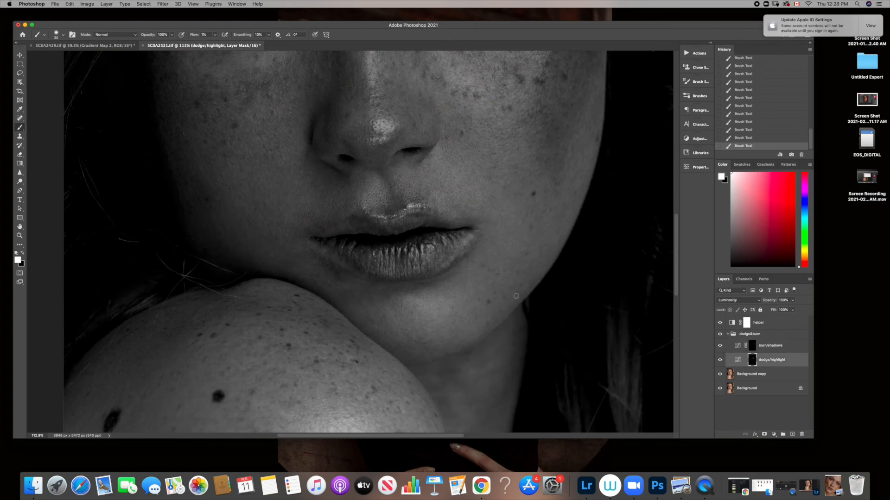
scroll(495, 303, up, 5)
click(752, 345)
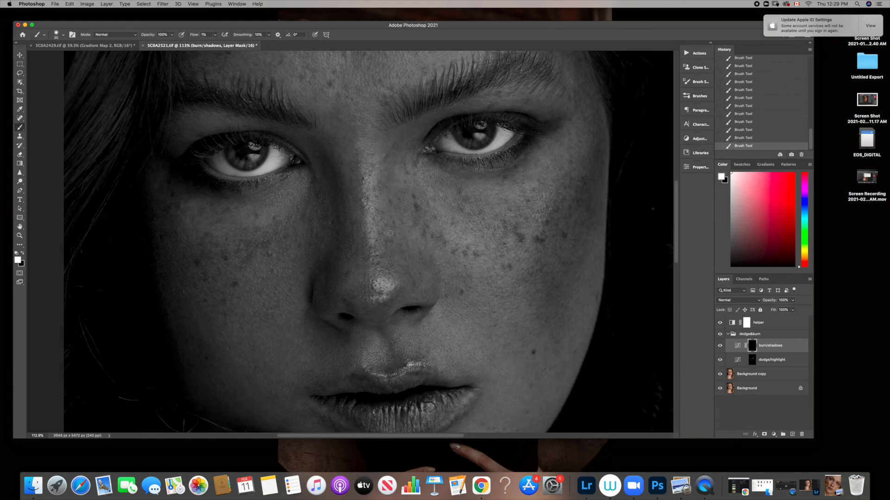
Hide the helper layer, dab white on the forehead above the eyebrow on the burn/shadows mask, and enlarge the brush.
click(719, 322)
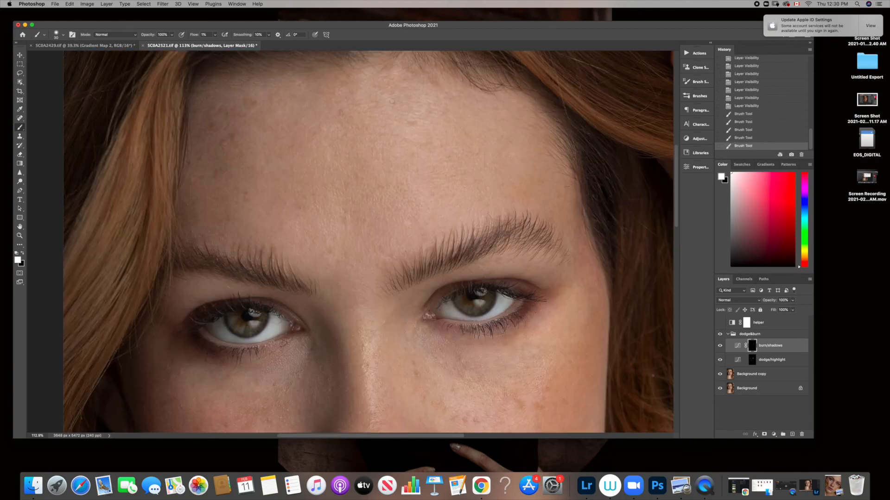
scroll(434, 210, up, 4)
click(434, 210)
click(433, 208)
click(431, 206)
click(429, 204)
key(])
key(])
key(])
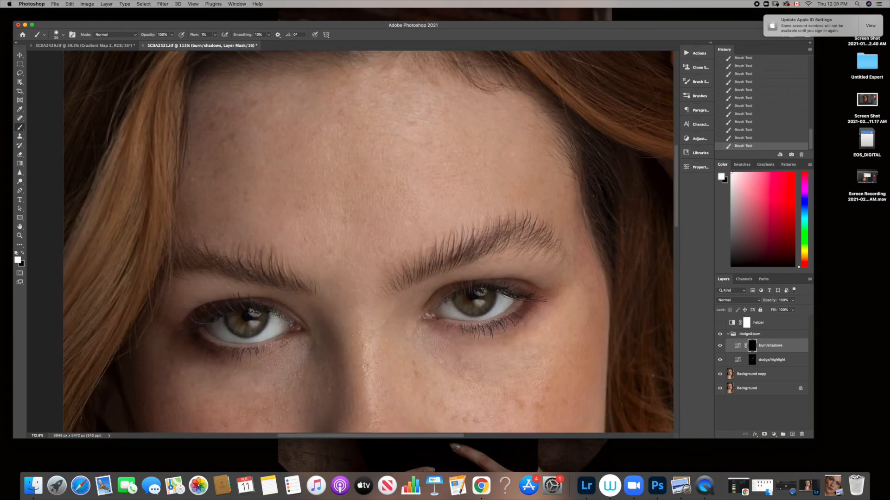
Show the helper layer and dab white over the lower face on the dodge/highlight mask with a larger brush.
scroll(464, 241, down, 7)
click(772, 360)
click(770, 345)
key(])
click(720, 323)
click(772, 360)
click(506, 315)
key(x)
key(x)
scroll(225, 226, down, 5)
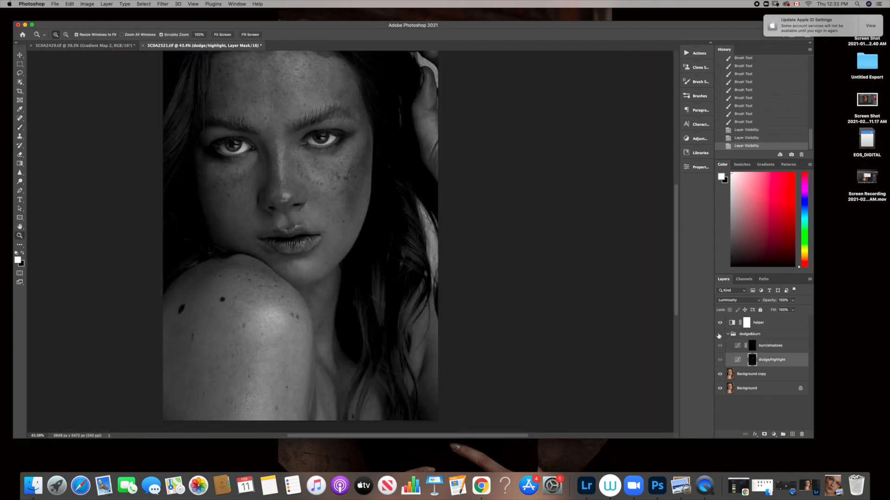
Dab white up the outer cheek on the dodge/highlight mask and higher on the cheek on the burn/shadows mask.
click(351, 230)
click(350, 227)
click(348, 223)
click(347, 220)
click(770, 345)
click(345, 194)
click(344, 191)
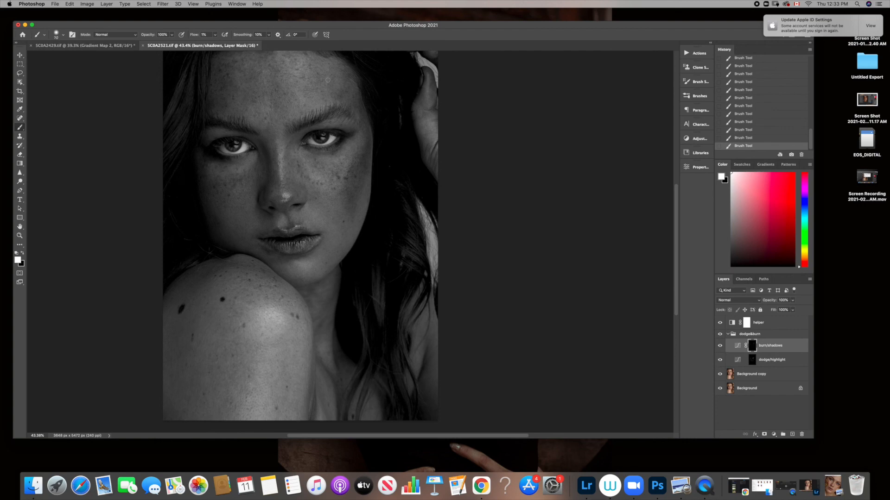
Enlarge the brush and paint white over the cheek on the dodge/highlight mask.
key(alt+bracketleft)
key(bracketright)
key(bracketright)
key(bracketright)
key(bracketright)
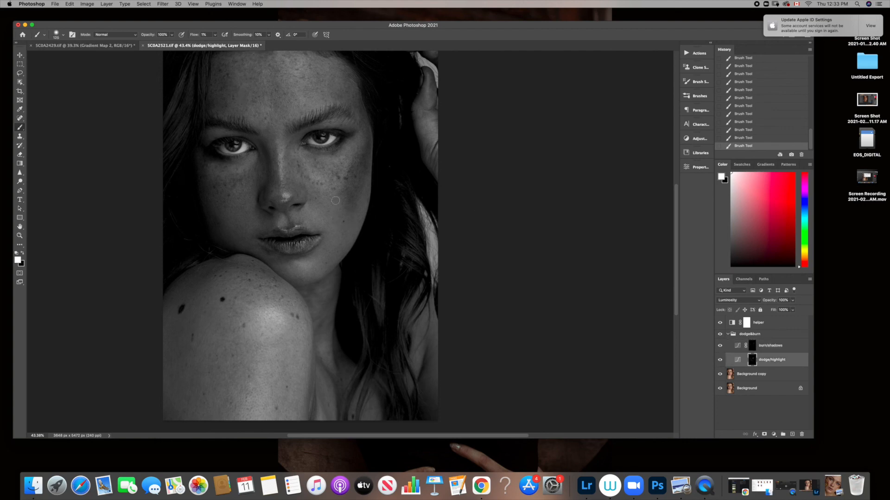
Reduce the brush size and retouch the neck on the burn/shadows mask, continuing on the dodge/highlight mask.
key(bracketleft)
key(bracketleft)
key(bracketleft)
key(alt+bracketright)
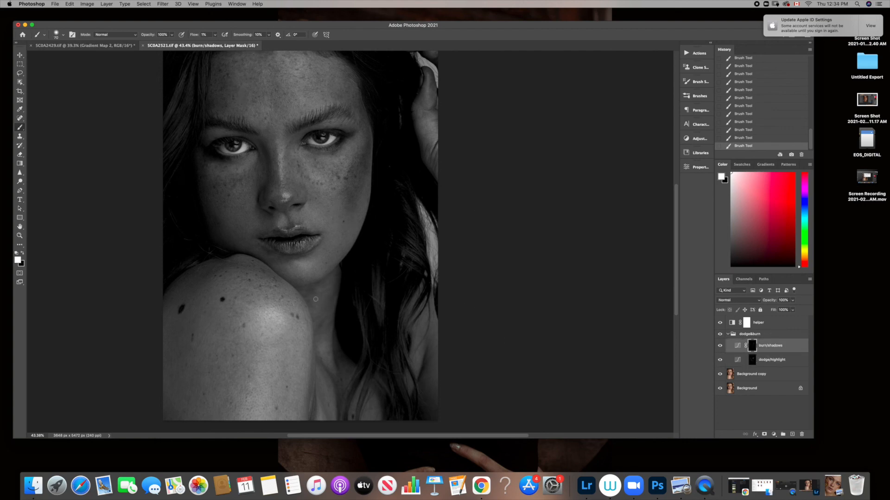
key(alt+bracketleft)
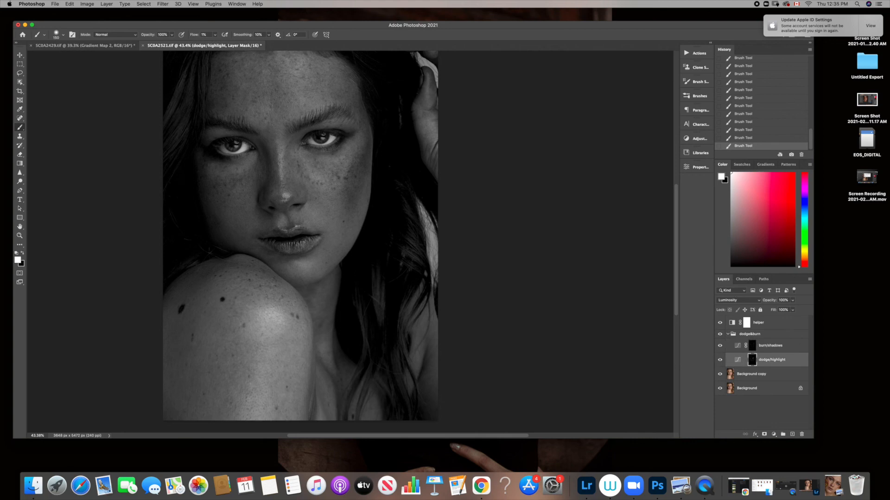
Retouch the skin on the burn/shadows mask with a larger brush and the shoulder's upper edge on the dodge/highlight mask.
key(alt+bracketright)
key(bracketright)
key(bracketright)
key(bracketright)
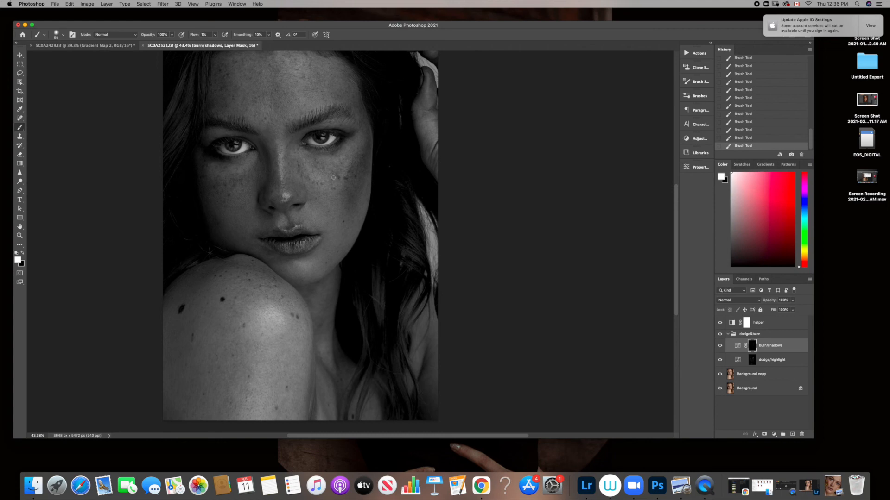
click(752, 359)
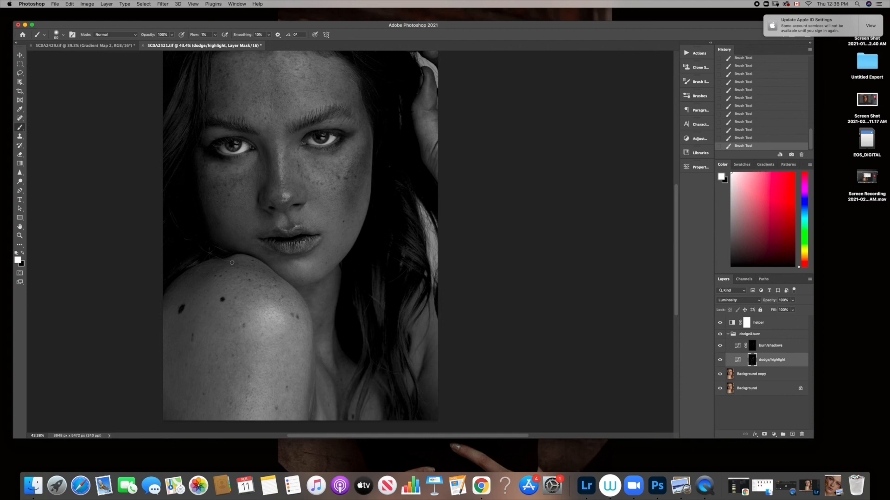
Hide the helper layer to show the whole portrait in colour.
click(20, 235)
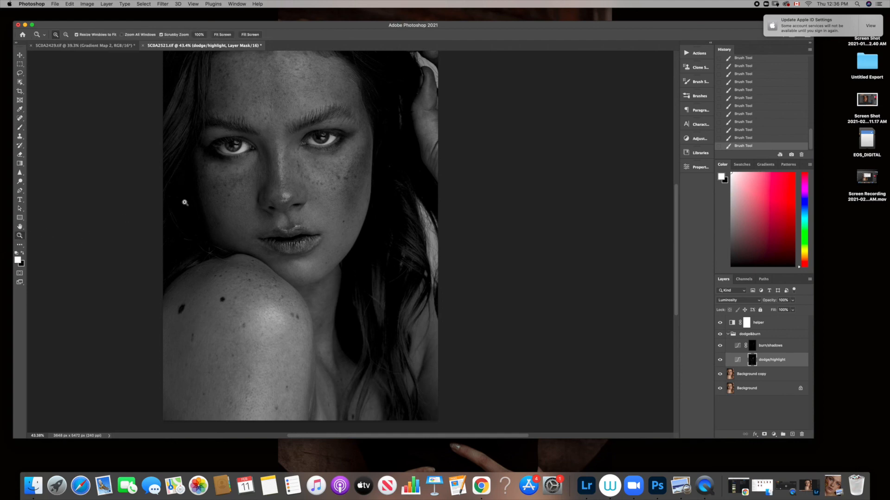
drag(185, 199, 181, 201)
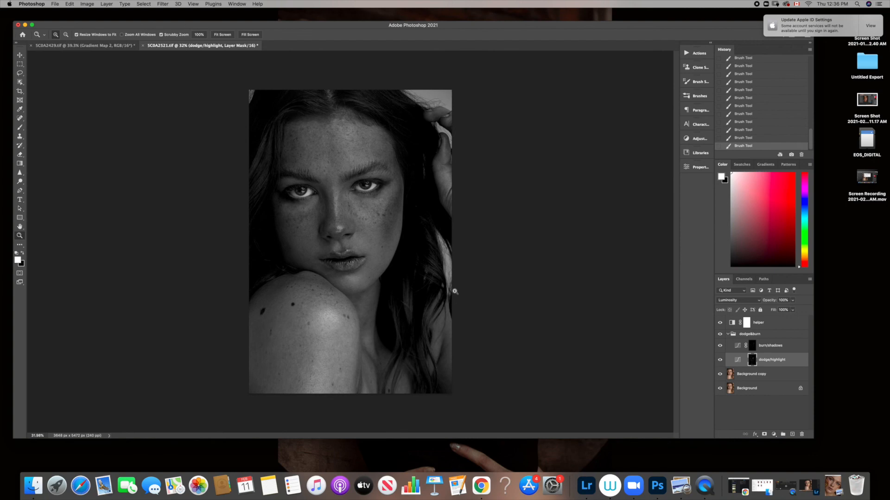
click(719, 322)
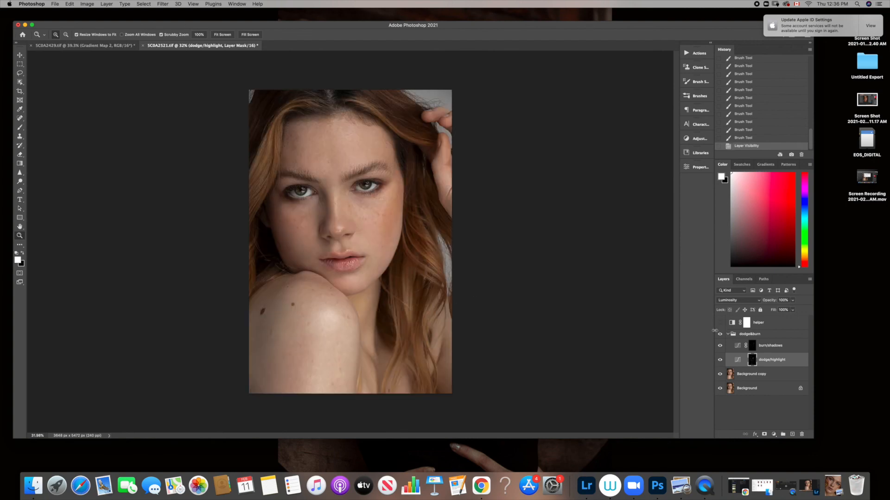
Compare the whole portrait before and after retouching by repeatedly toggling the dodge&burn group's visibility.
click(721, 334)
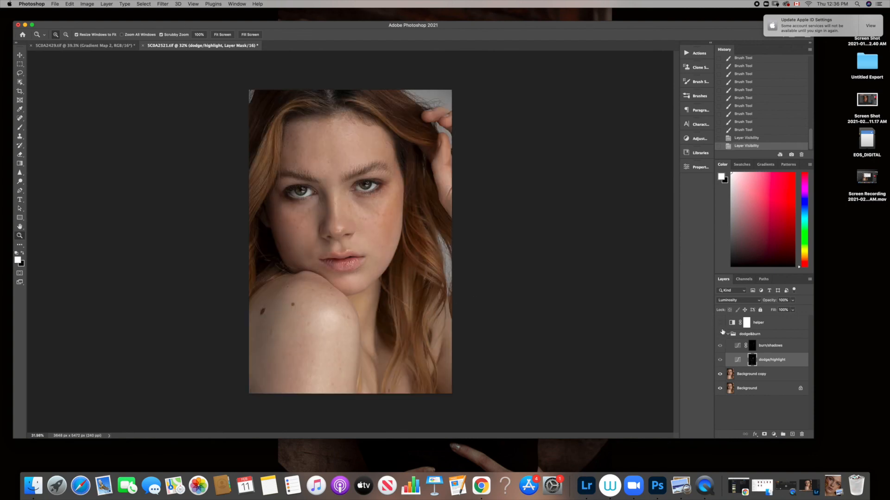
click(720, 335)
click(721, 334)
click(720, 323)
click(719, 323)
click(720, 334)
click(720, 334)
click(720, 334)
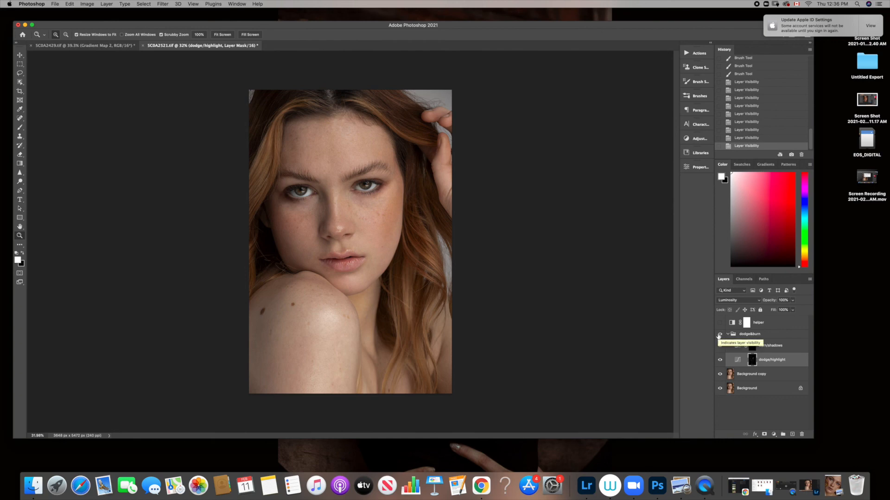
click(721, 335)
click(720, 334)
click(721, 335)
click(720, 335)
click(720, 334)
click(720, 335)
click(720, 334)
click(721, 335)
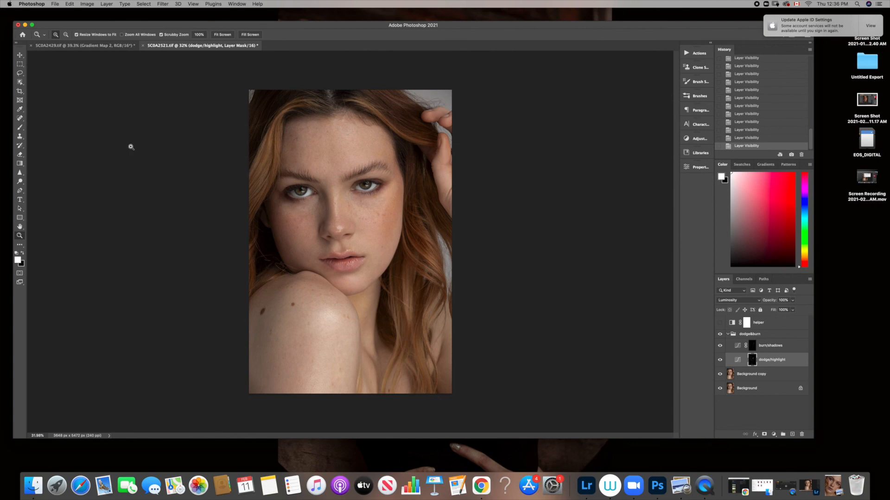
click(20, 127)
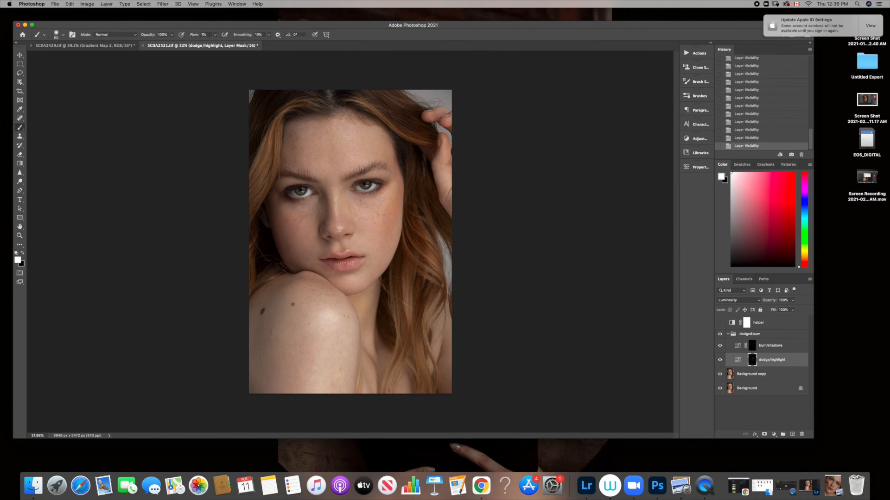
Retouch the temple beside the eye on the dodge/highlight mask, reducing the brush size for finer strokes.
key(x)
drag(390, 179, 392, 184)
key(x)
key(bracketleft)
key(bracketleft)
key(bracketleft)
key(bracketleft)
key(bracketleft)
key(bracketleft)
key(x)
key(x)
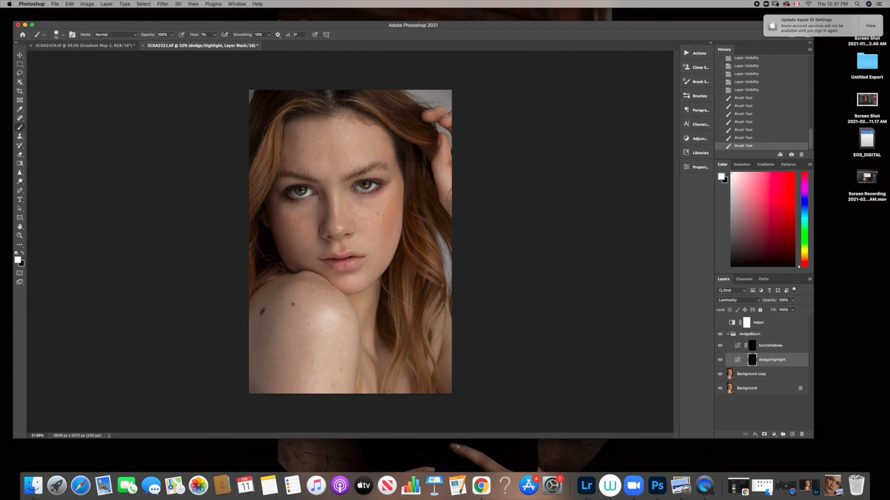
key(alt+bracketright)
key(x)
Toggle the visibility of the burn/shadows layer and the dodge&burn group to check the retouching.
click(720, 345)
click(720, 346)
click(720, 345)
click(719, 346)
click(720, 334)
click(720, 335)
Retouch the upper arm on the dodge/highlight mask, continuing on the shoulder with a larger brush.
click(752, 360)
key(x)
drag(336, 382, 337, 376)
drag(337, 376, 340, 370)
mouse_move(340, 370)
mouse_down()
mouse_move(338, 378)
mouse_move(341, 371)
mouse_up()
key(x)
key(bracketright)
key(bracketright)
key(bracketright)
key(bracketright)
mouse_move(334, 320)
mouse_down()
mouse_move(341, 329)
mouse_move(336, 320)
mouse_up()
Brush along the side of the forehead near the hairline on the dodge/highlight mask with a smaller brush, then select the burn/shadows mask.
key(x)
key(bracketleft)
key(bracketleft)
key(bracketleft)
key(bracketleft)
key(bracketleft)
drag(286, 161, 287, 157)
drag(287, 157, 287, 152)
drag(288, 153, 291, 143)
drag(291, 143, 292, 139)
drag(292, 141, 293, 137)
click(752, 346)
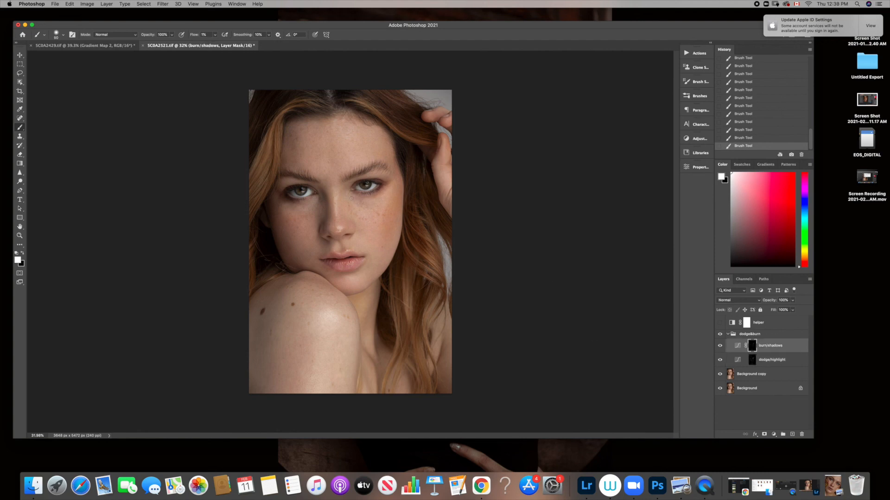
Move the Background copy layer into the dodge&burn group, directly beneath the dodge/highlight layer.
click(727, 334)
click(720, 334)
click(719, 334)
drag(751, 345, 752, 337)
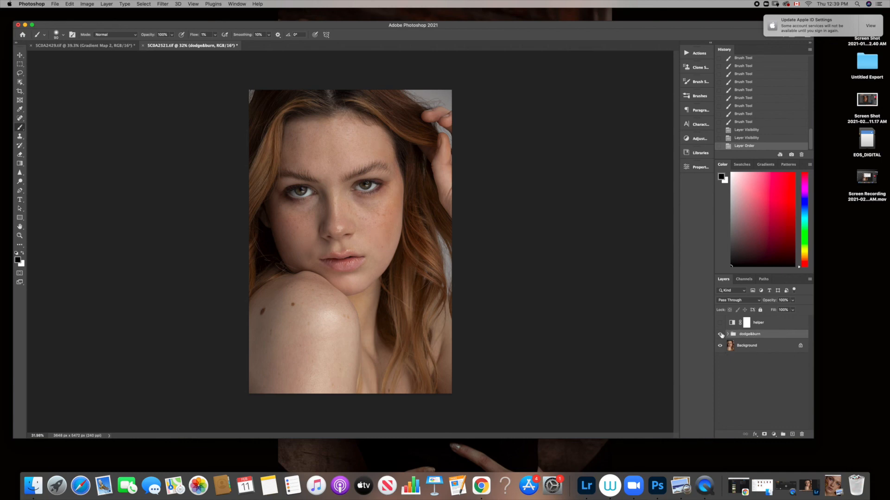
click(728, 334)
mouse_move(746, 345)
mouse_down()
mouse_move(747, 383)
mouse_move(743, 365)
mouse_up()
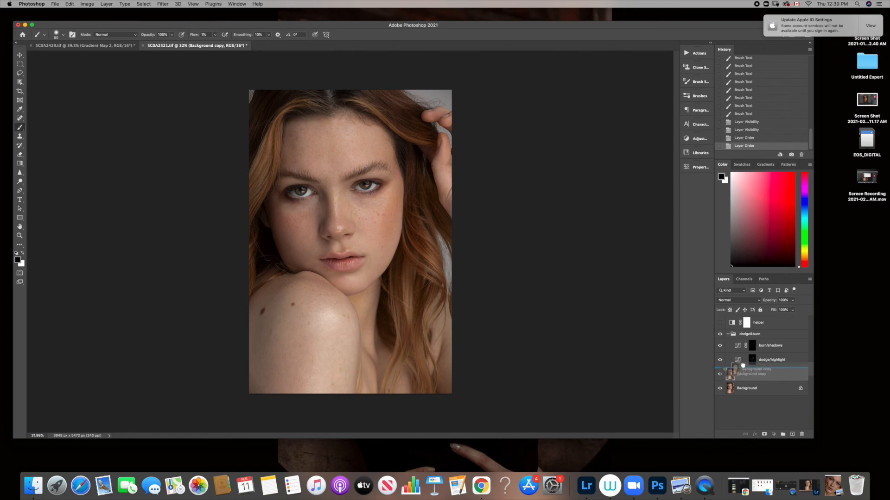
Compare the full retouch with the original by repeatedly toggling the dodge&burn group that includes the Background copy.
click(721, 334)
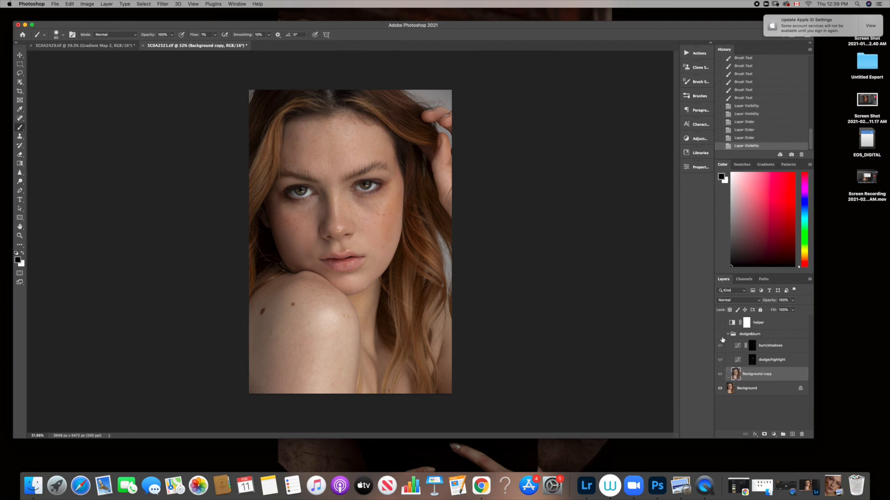
click(721, 335)
click(721, 334)
click(722, 335)
click(721, 335)
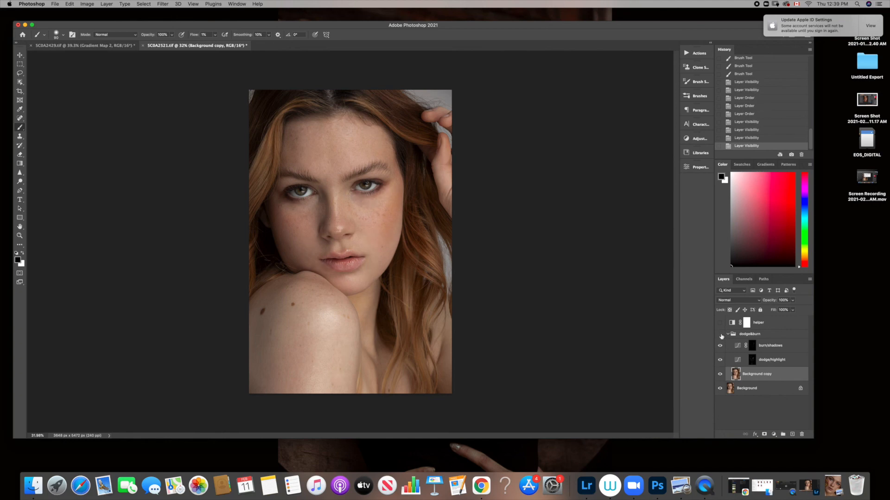
click(722, 336)
click(722, 335)
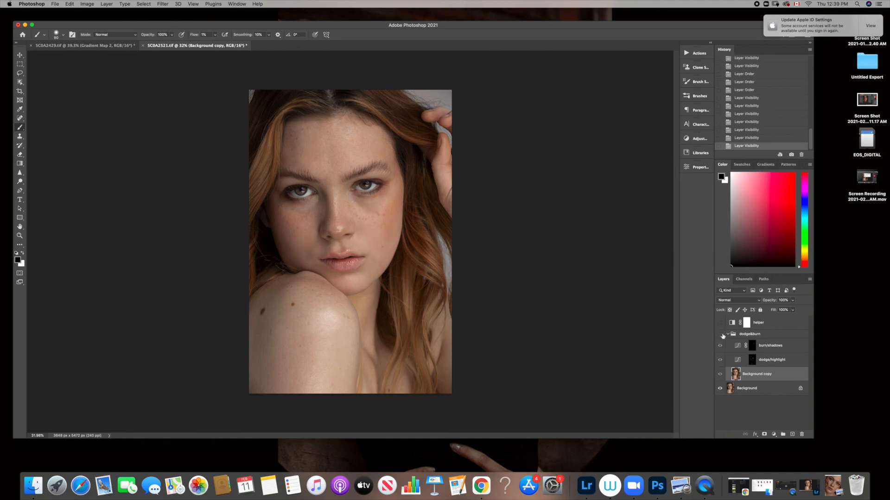
click(720, 335)
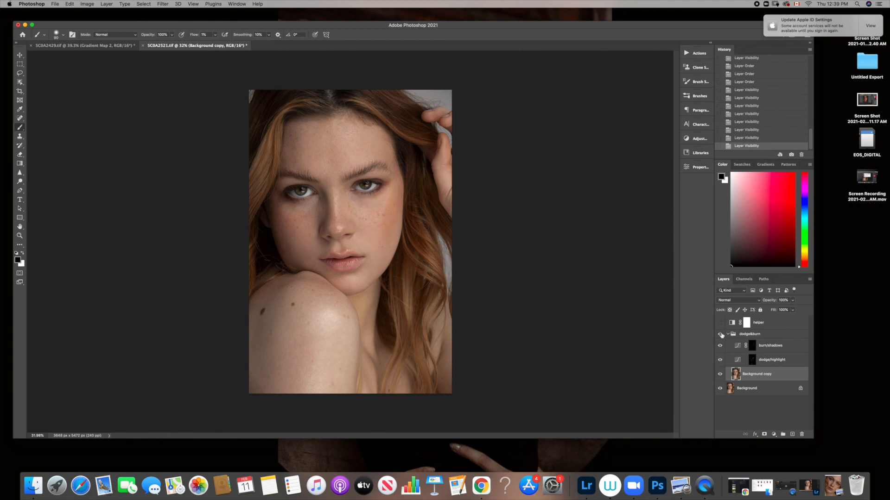
Examine the face at about 65% zoom with the dodge&burn group hidden and shown again.
click(470, 264)
click(20, 237)
drag(306, 197, 315, 242)
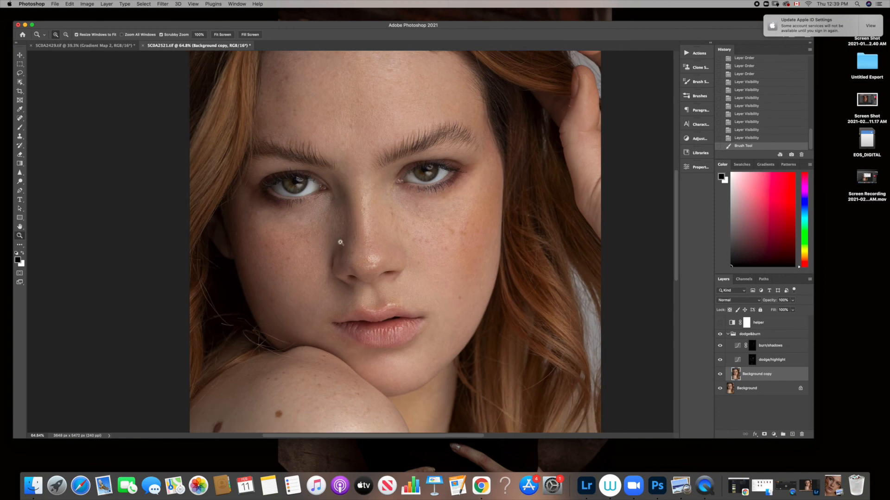
click(720, 334)
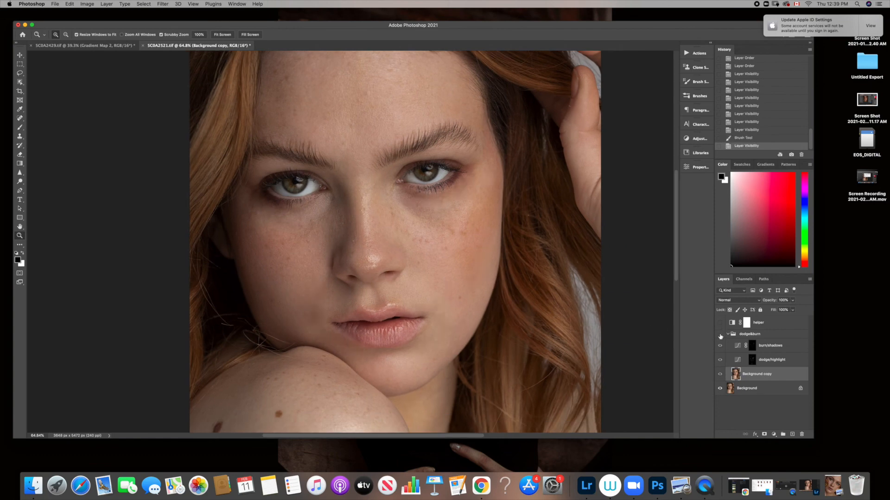
click(720, 334)
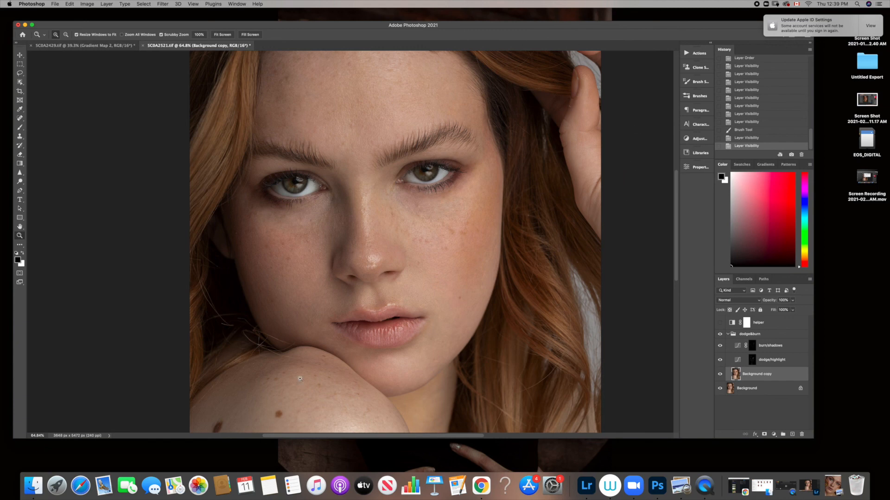
drag(434, 208, 402, 210)
Switch to Preview to view the example portrait 1.jpg, and minimise it to return to Photoshop.
click(833, 485)
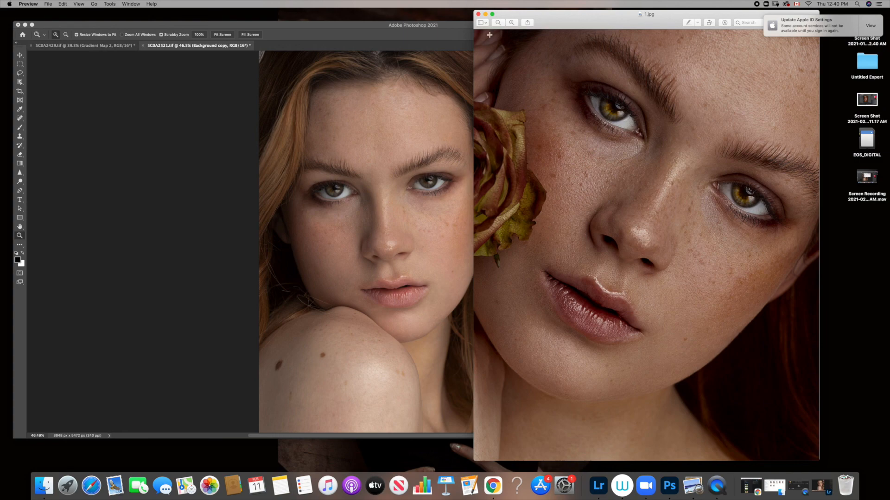
click(486, 15)
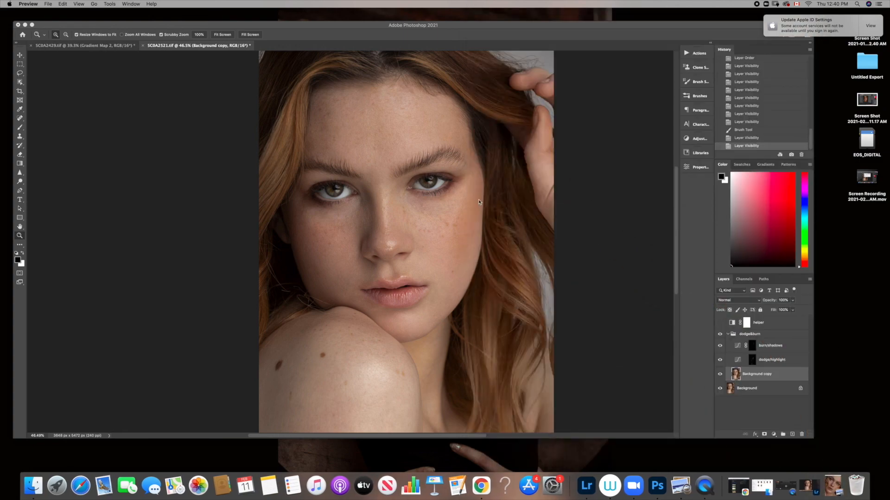